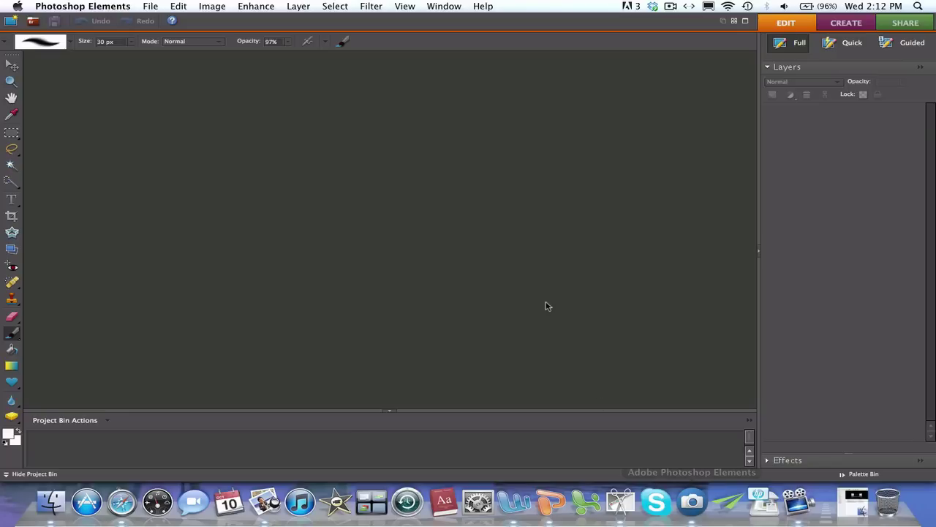
Step: Open the File menu in the menu bar
left_click(148, 7)
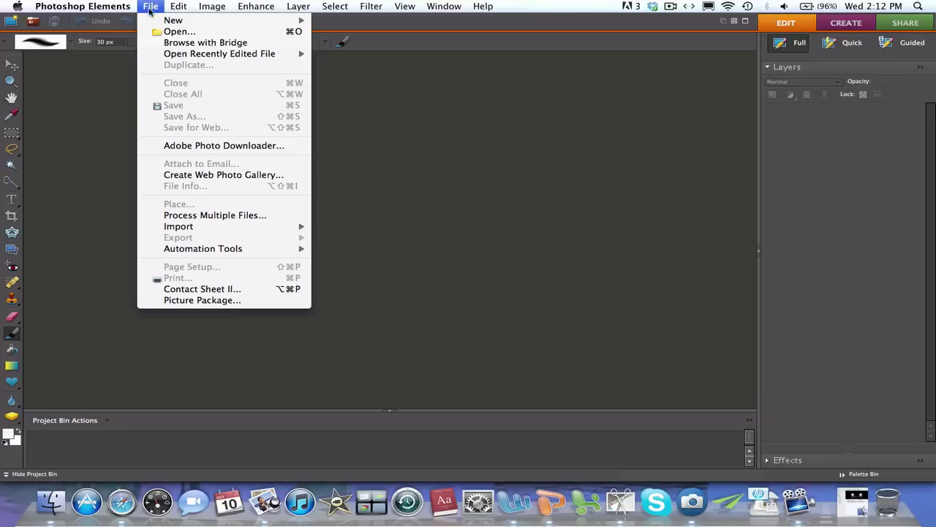
Step: Open the CELIMENE.tif costume sketch through File > Open
left_click(246, 34)
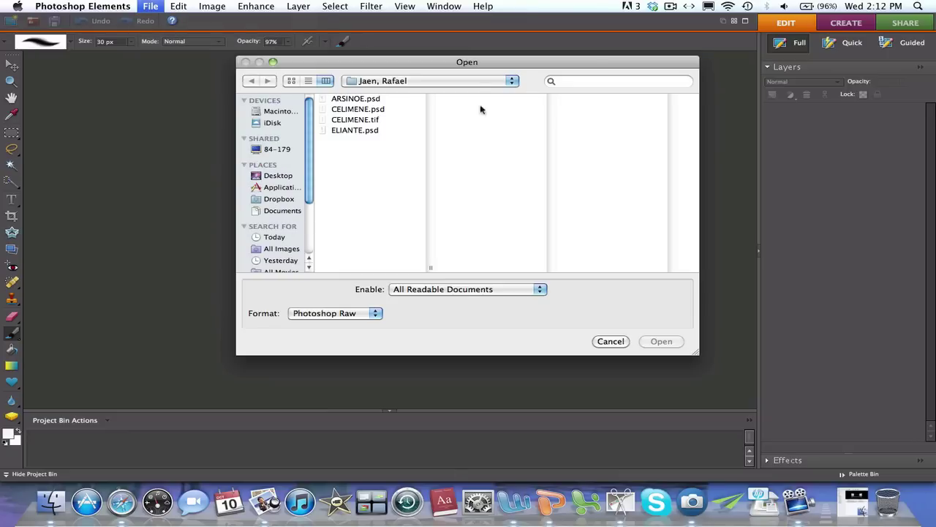
left_click(377, 120)
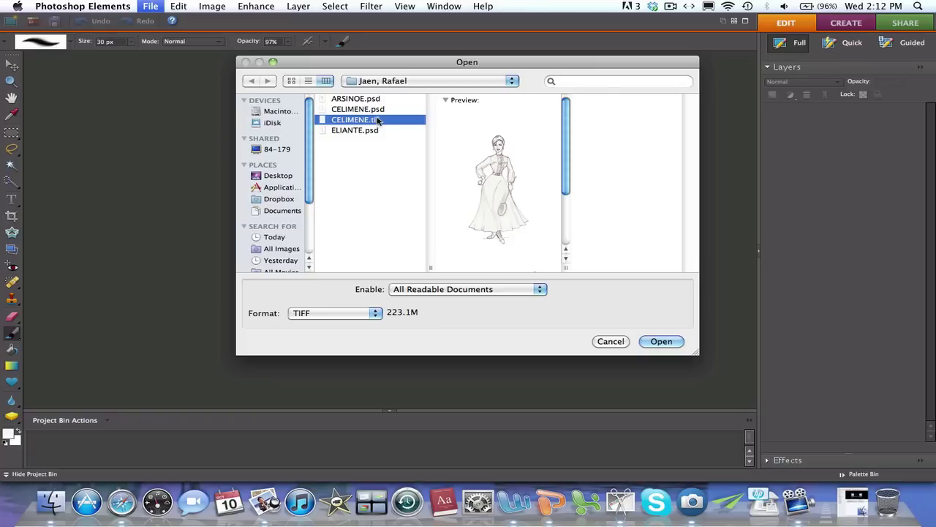
left_click(670, 340)
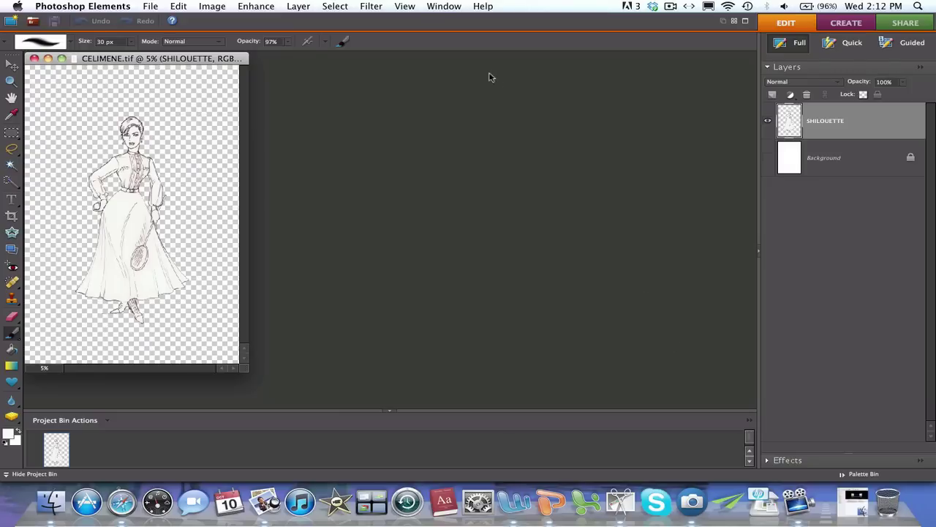
Step: Show the Undo History panel from the Window menu, then dismiss the menu
left_click(439, 7)
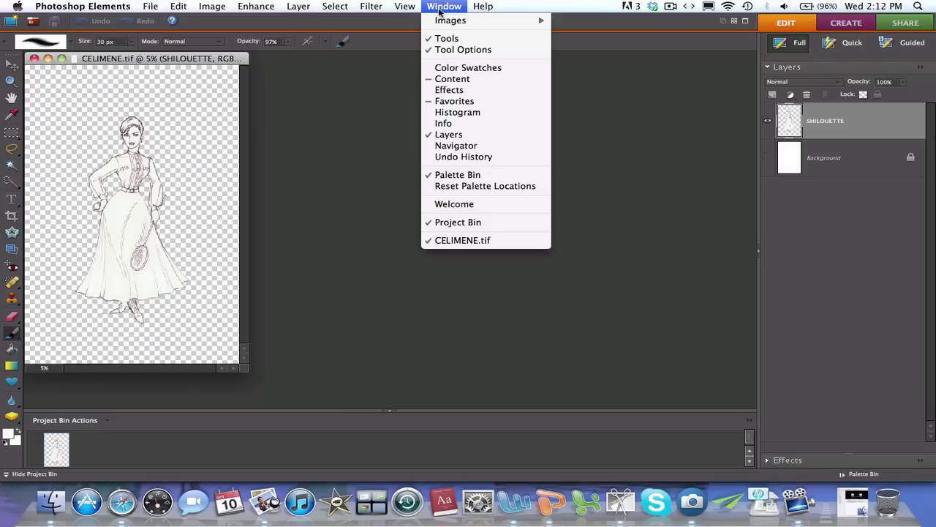
left_click(488, 158)
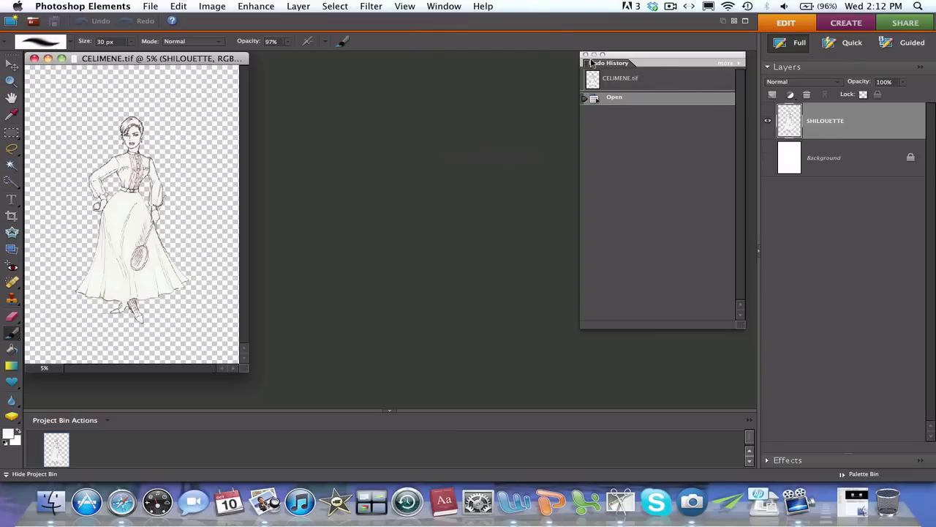
left_click(446, 7)
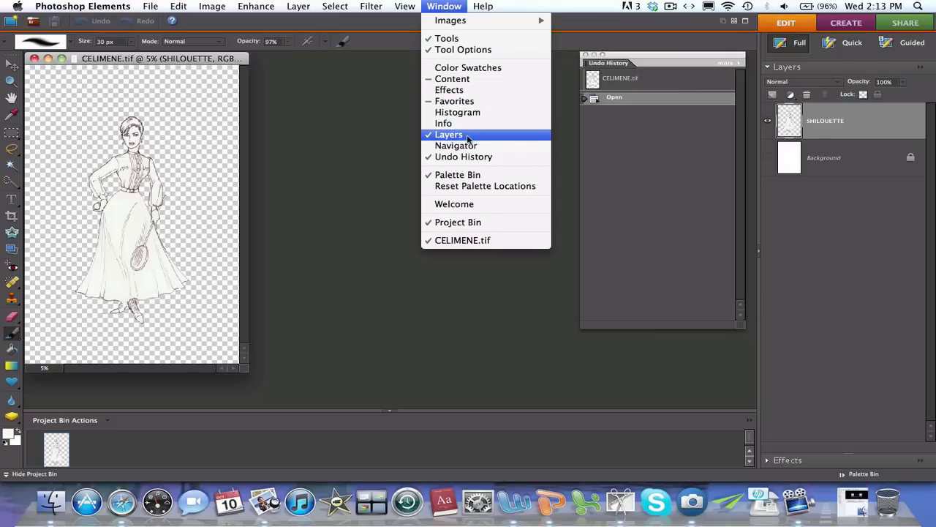
left_click(412, 151)
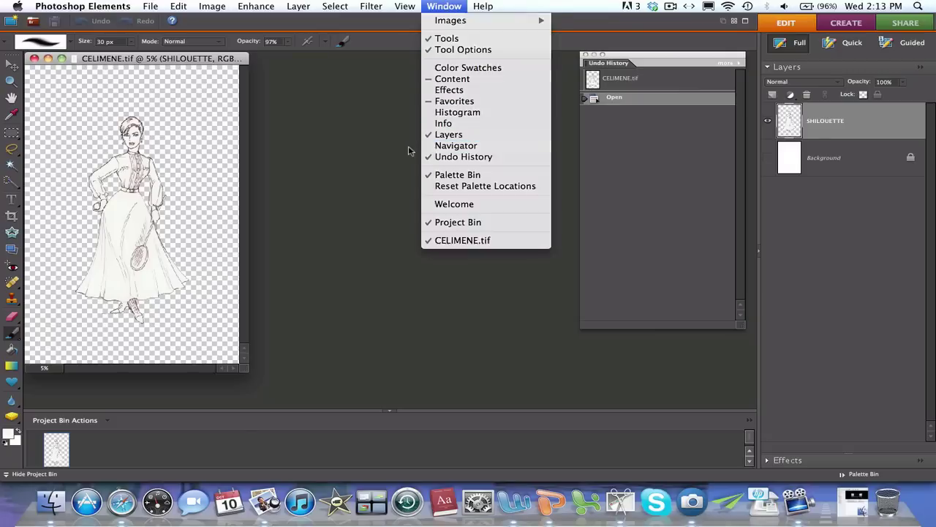
Step: Move the sketch window to the workspace centre and zoom in two steps
left_click_drag(243, 58, 475, 45)
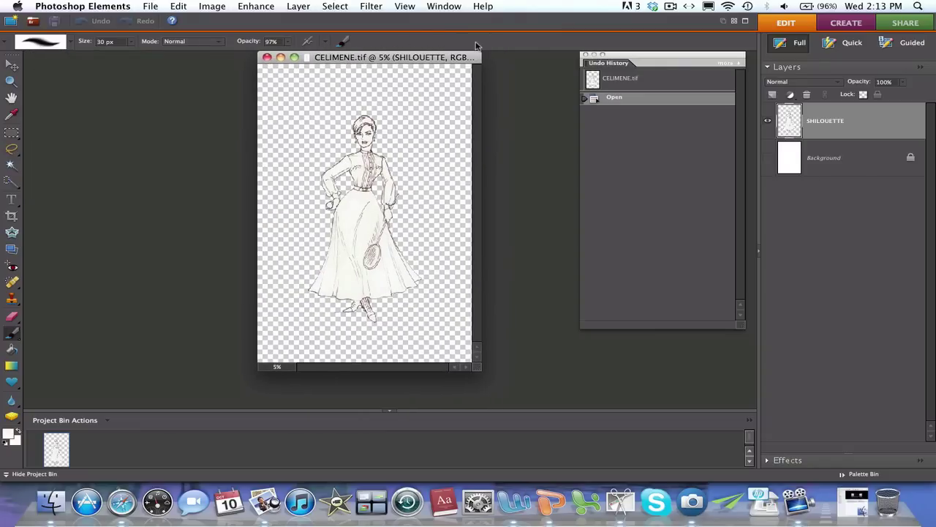
key("super+equal")
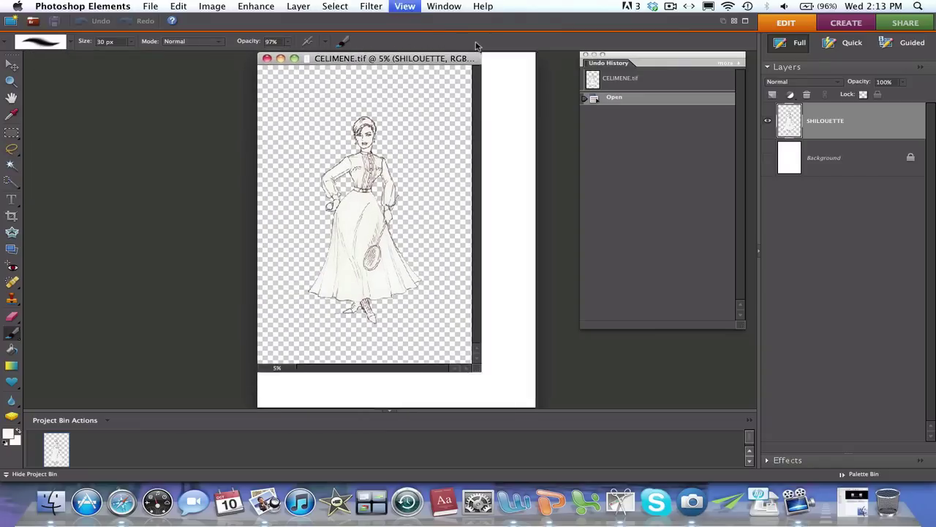
key("super+equal")
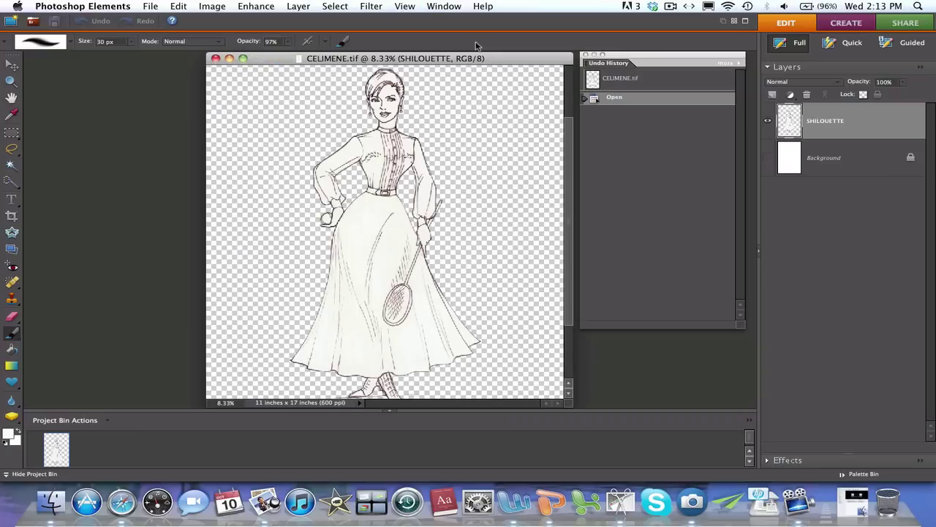
left_click(411, 7)
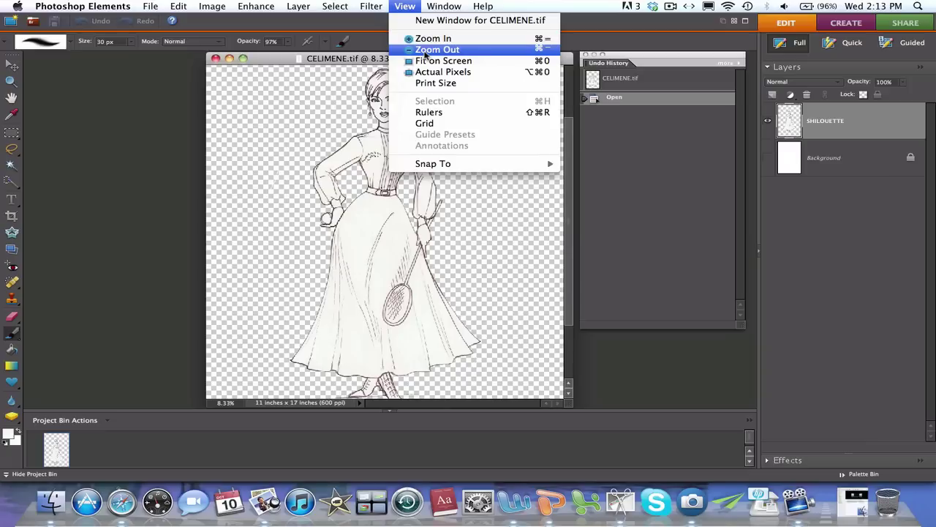
left_click(768, 183)
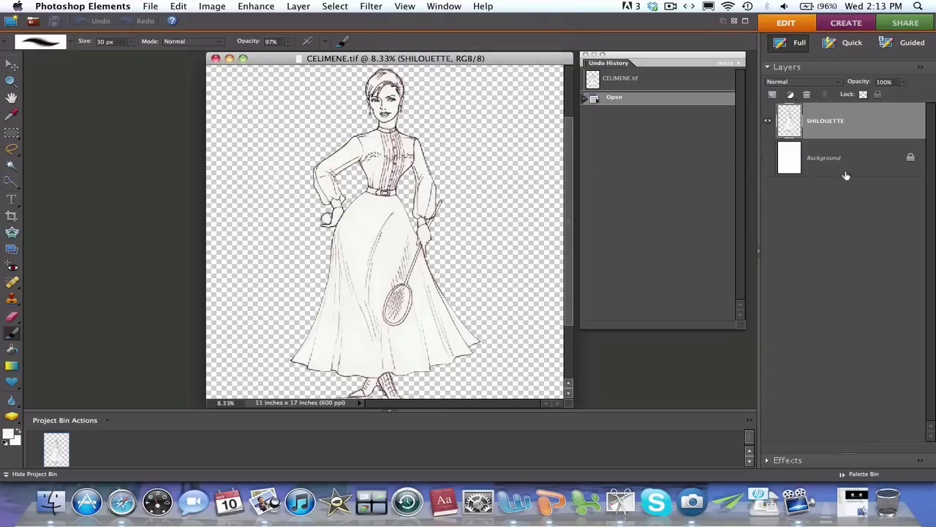
Step: Toggle the white Background layer's visibility, leaving it hidden
left_click(768, 159)
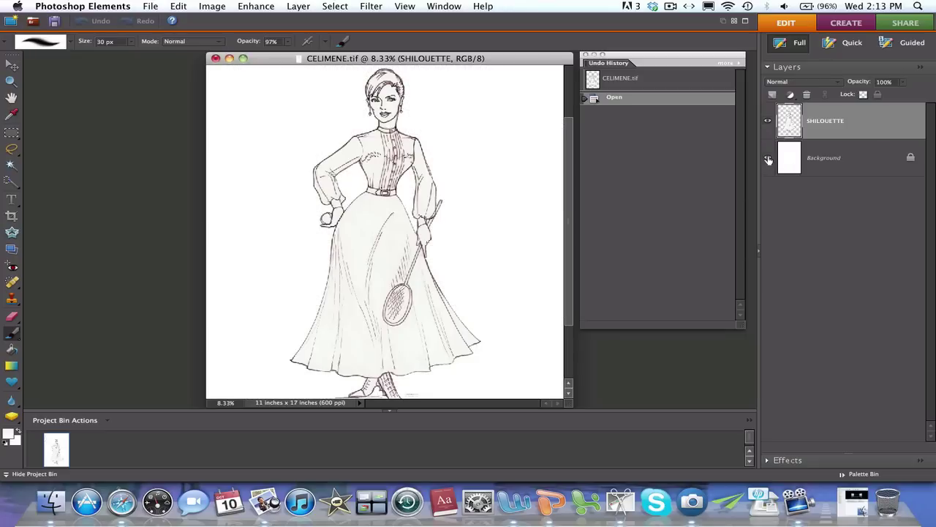
left_click(768, 159)
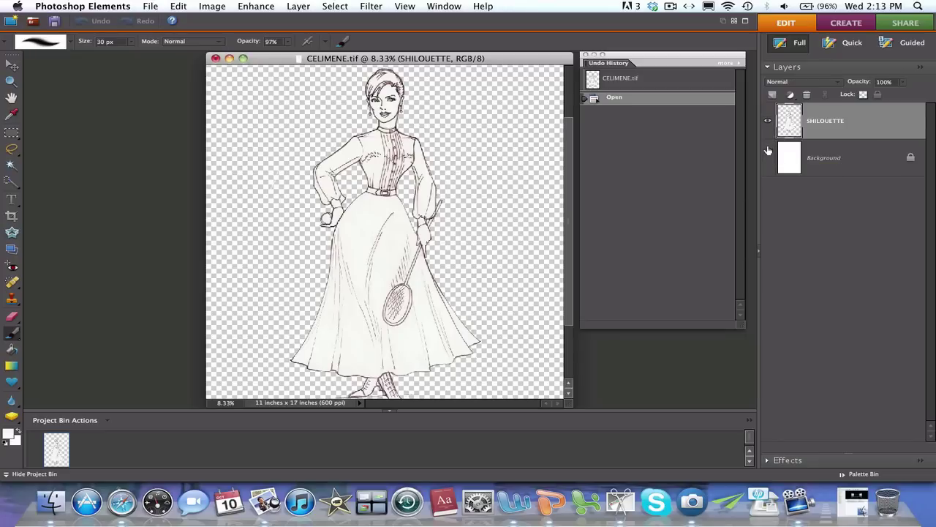
left_click(768, 158)
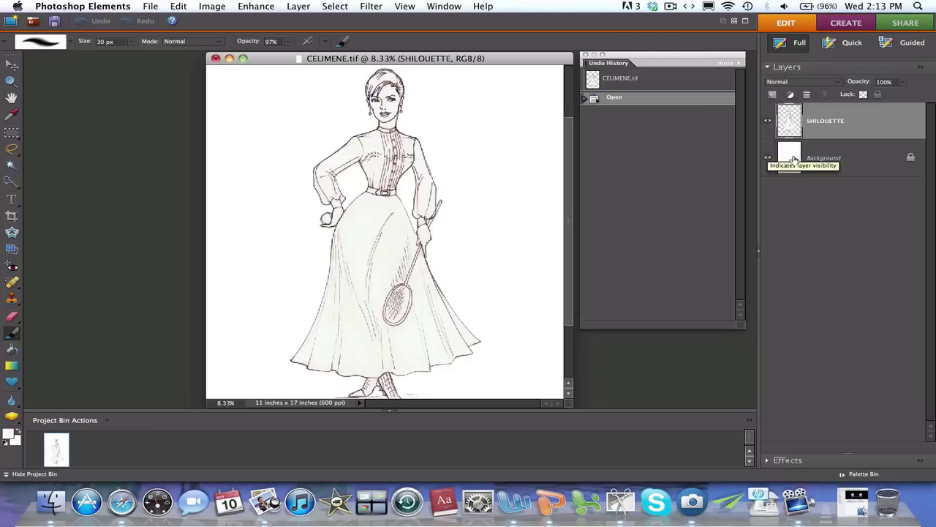
left_click(768, 158)
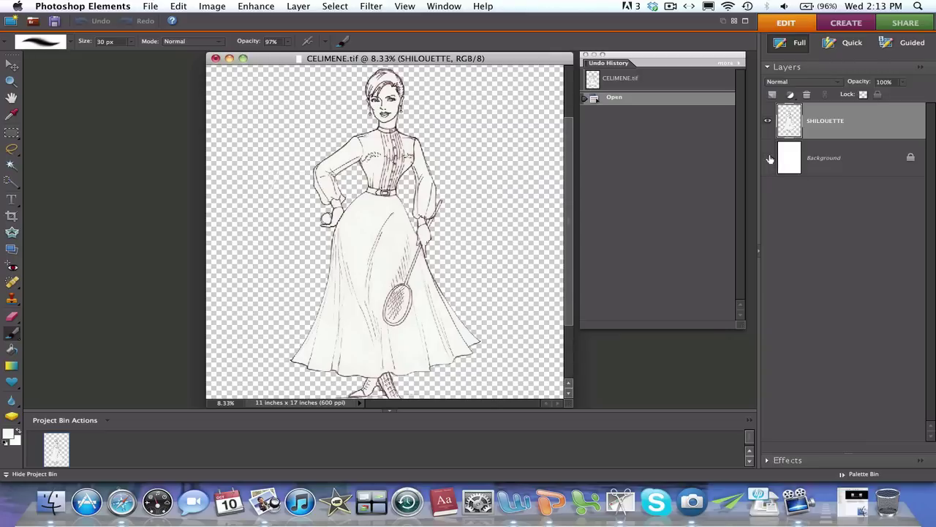
Step: Zoom in to 33.3% and scroll up to the figure's head and hair
left_click_drag(572, 153, 569, 173)
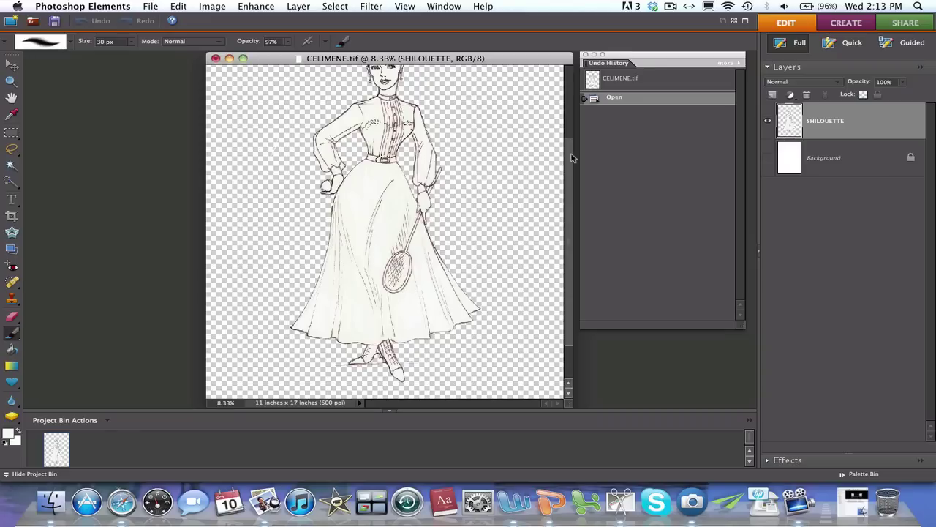
left_click_drag(573, 157, 564, 130)
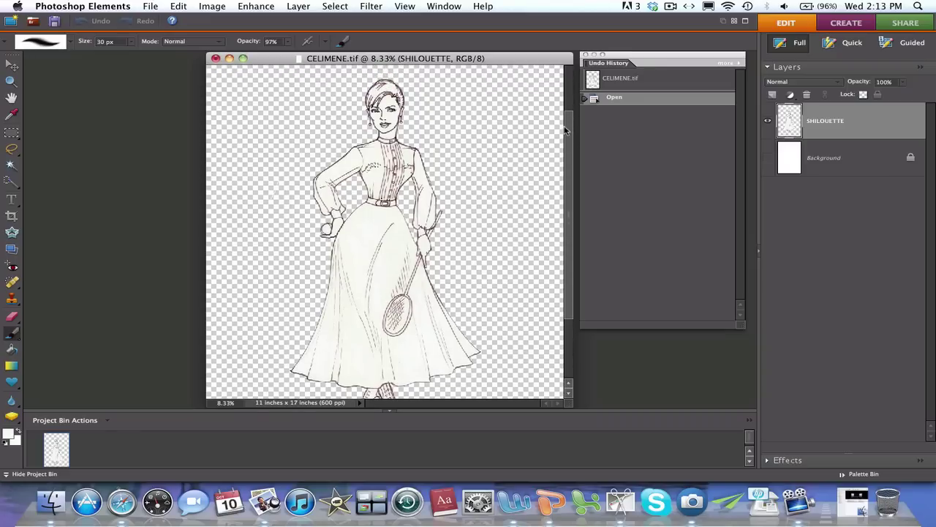
key("super+equal")
key("super+equal")
key("super+equal")
key("super+equal")
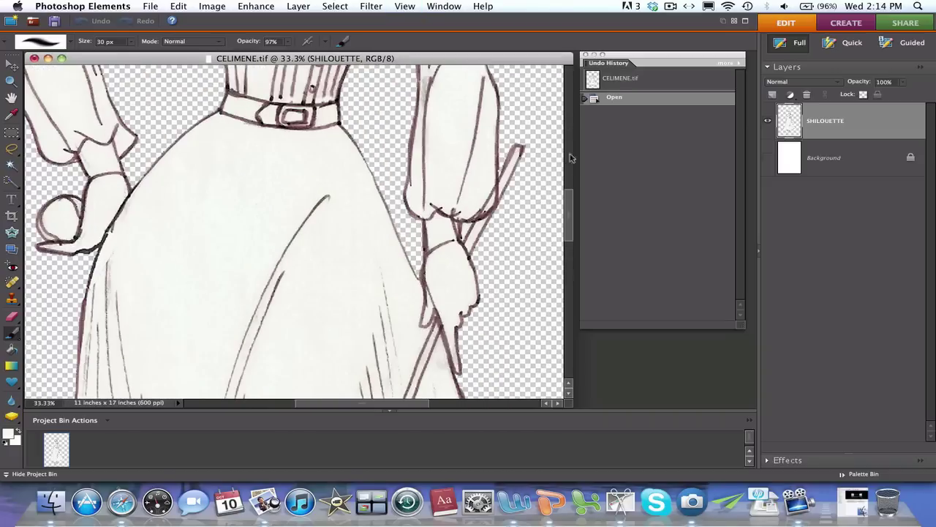
left_click_drag(572, 201, 571, 130)
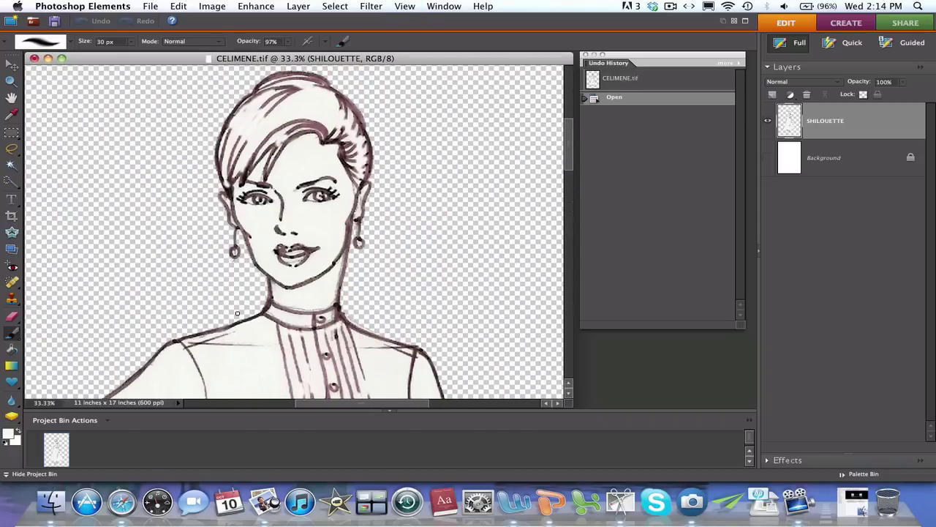
Step: Set the foreground colour to dark 383432
left_click(6, 437)
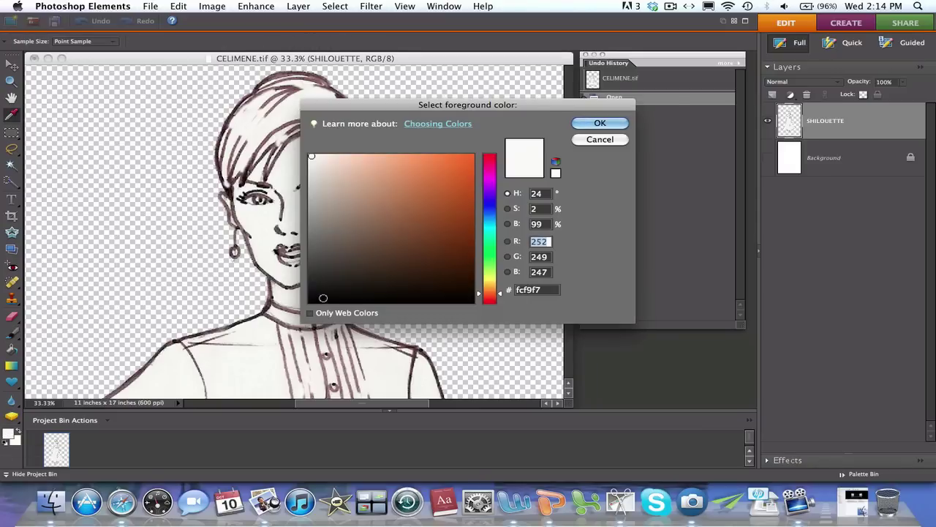
left_click(330, 278)
left_click(327, 271)
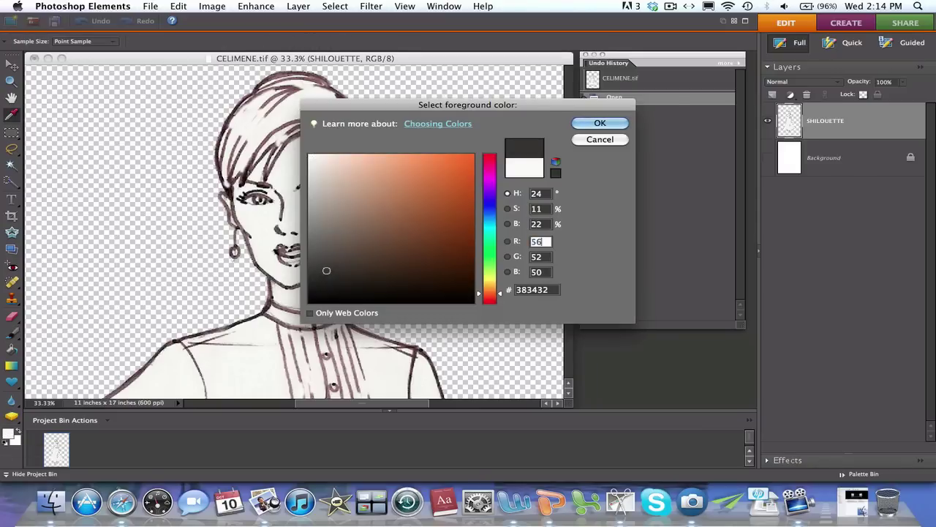
left_click(598, 124)
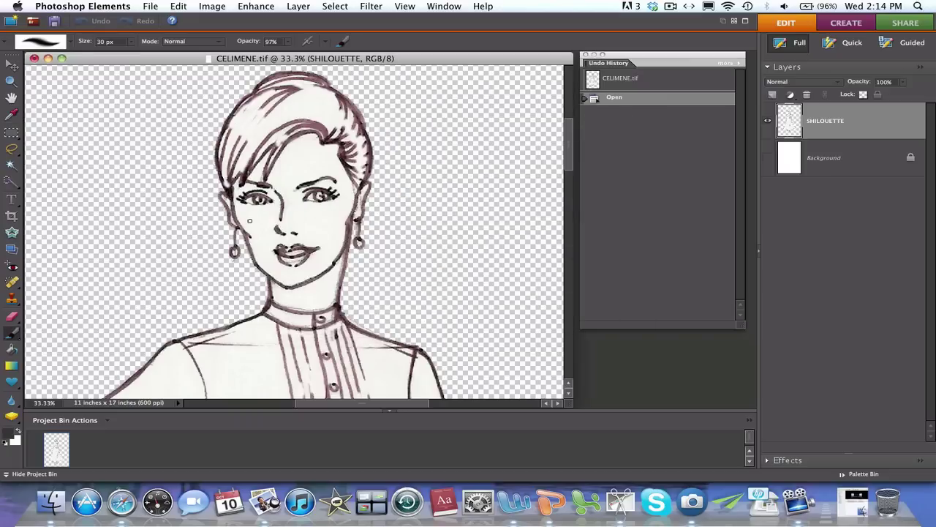
Step: Paint 21 px brush touch-ups around the mouth and the hair's right edge
left_click(15, 333)
left_click(131, 45)
left_click_drag(131, 54, 123, 54)
left_click_drag(297, 262, 294, 256)
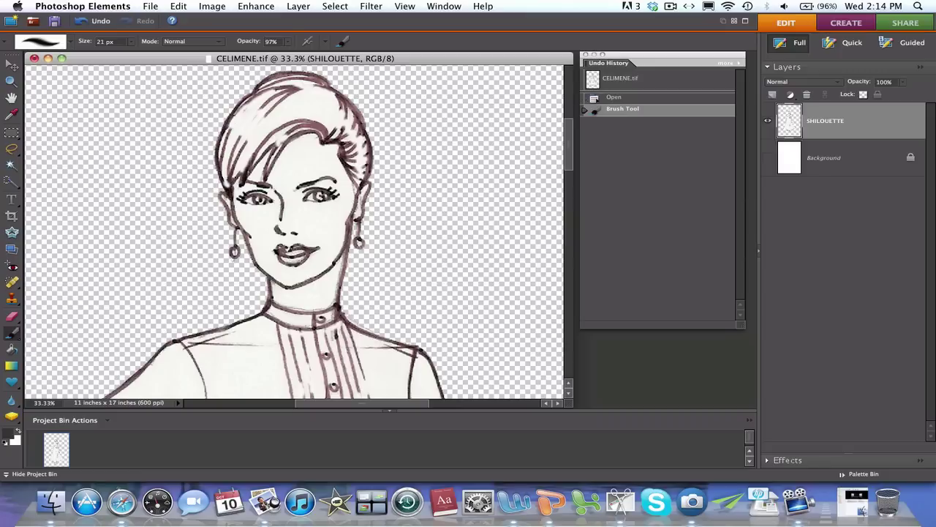
left_click(294, 256)
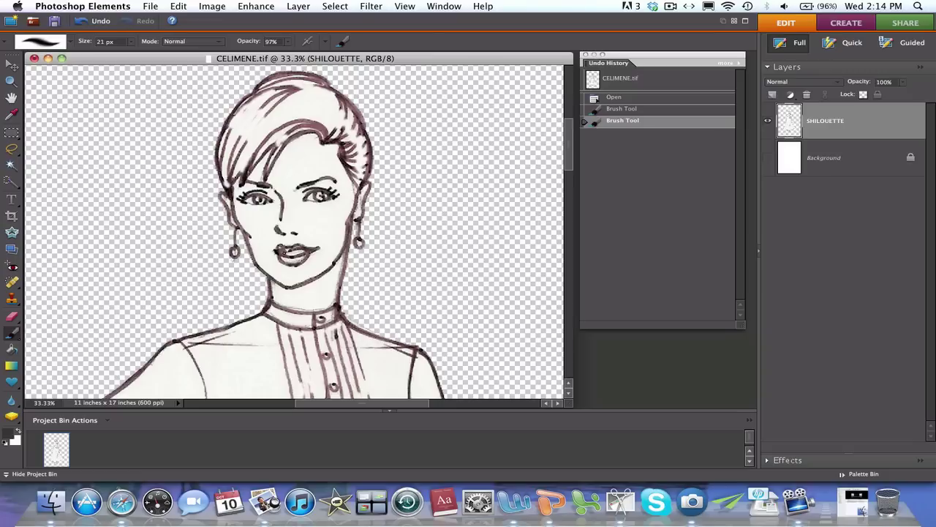
left_click(292, 254)
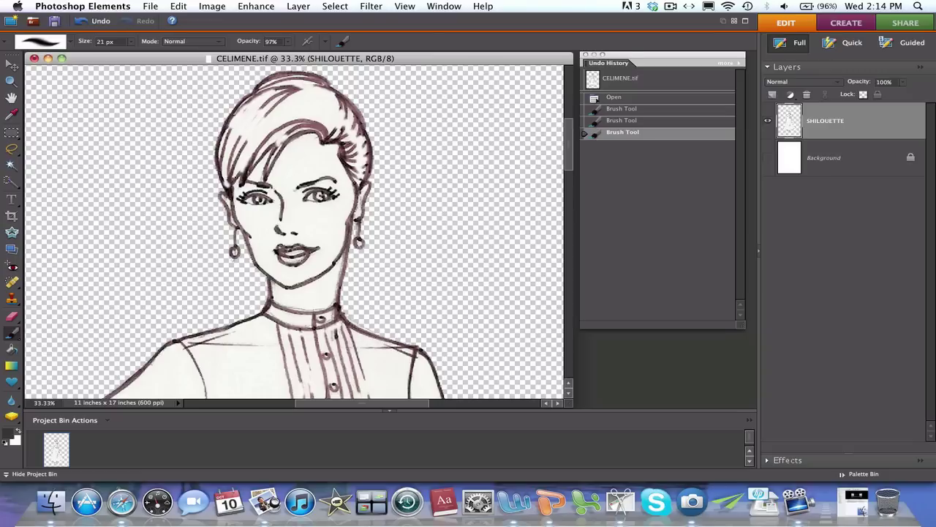
left_click(355, 183)
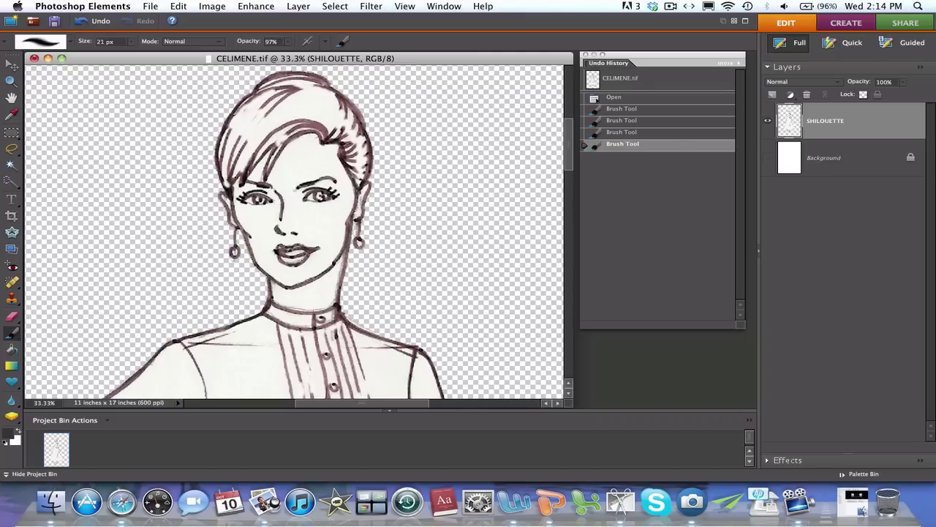
Step: Dab near the left eyebrow, shrink the brush to 8 px, and touch up the eyes
left_click(254, 183)
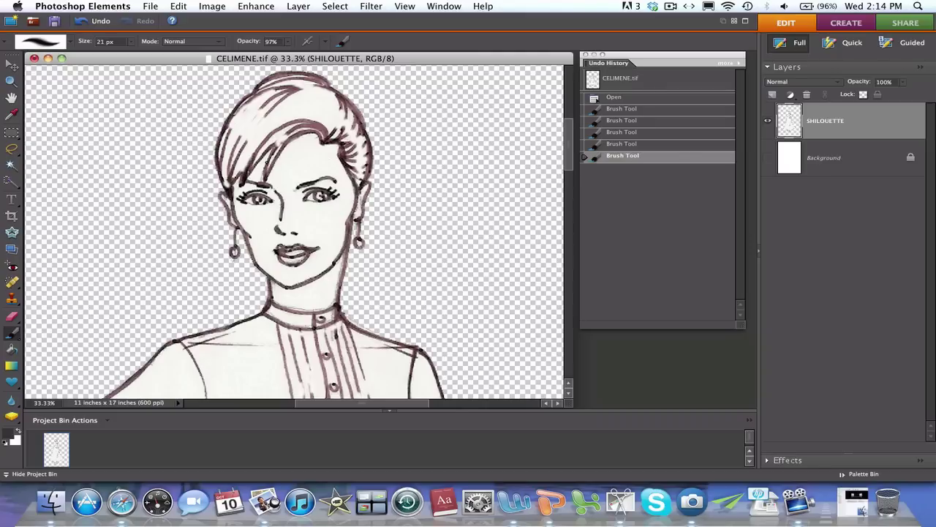
left_click(130, 41)
left_click_drag(123, 56, 119, 56)
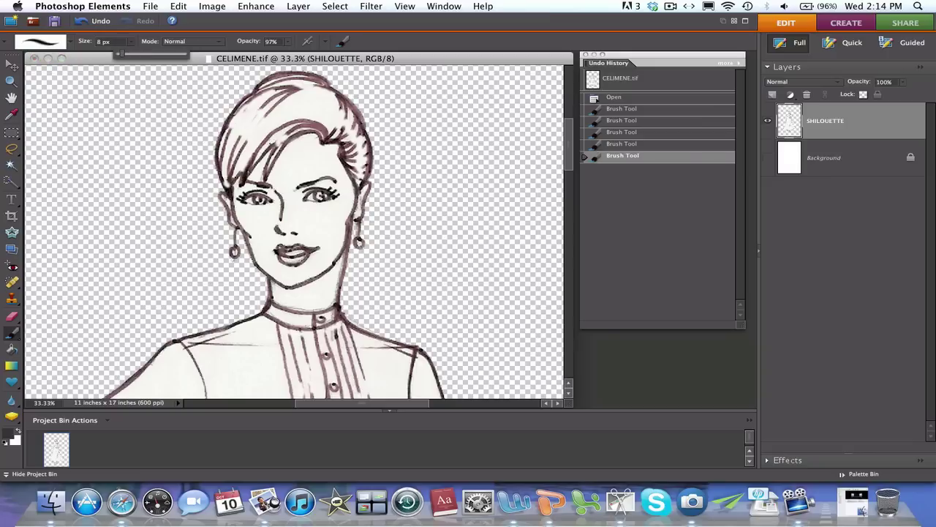
left_click(245, 209)
left_click_drag(242, 205, 257, 206)
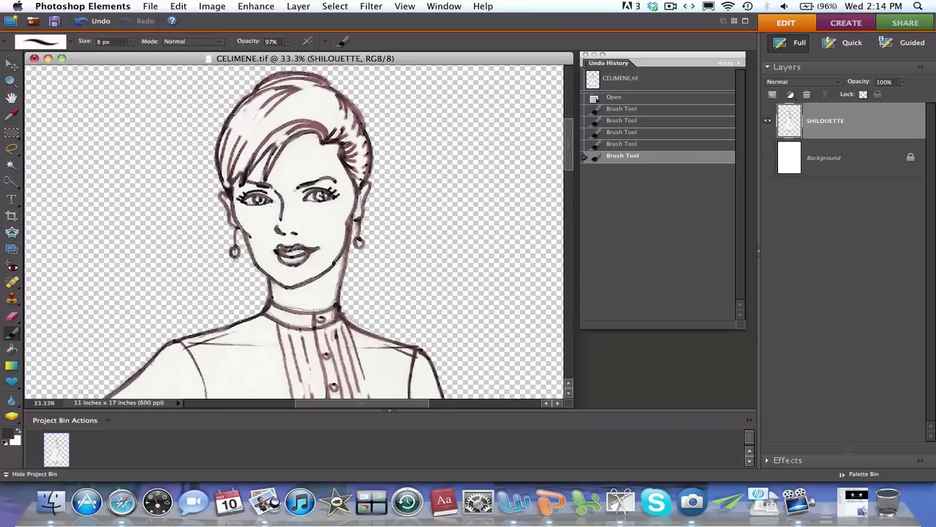
left_click(280, 206)
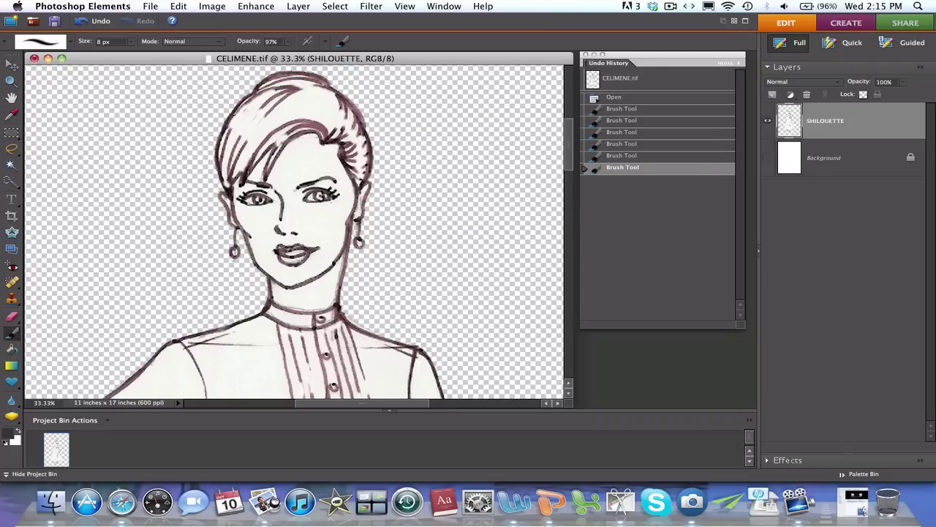
left_click(333, 194)
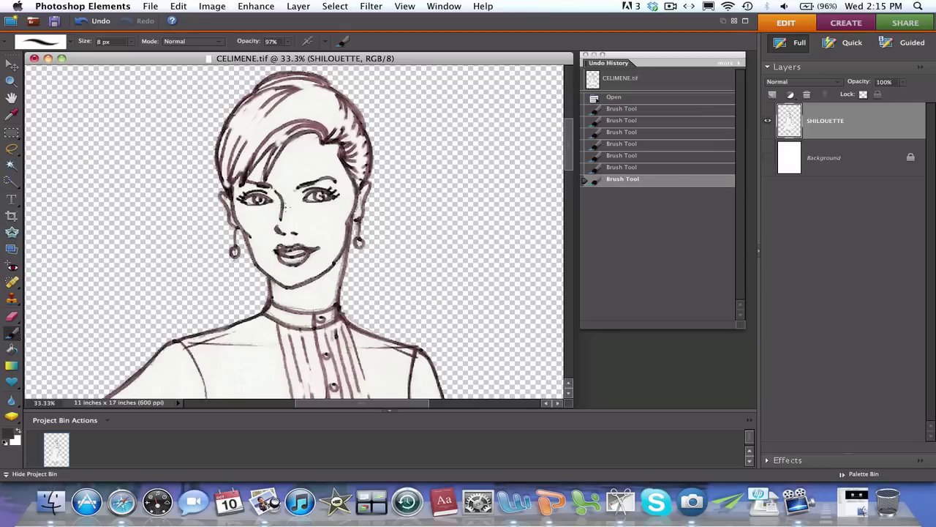
left_click(333, 194)
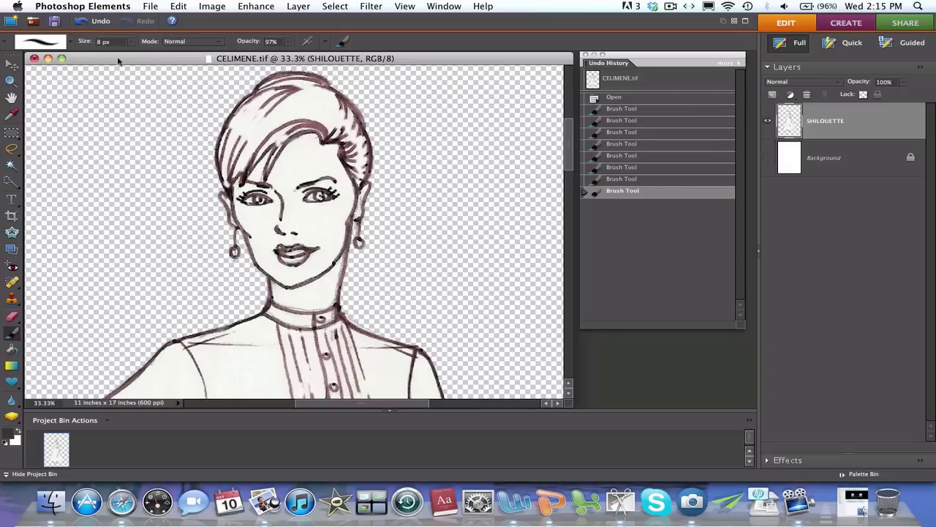
Step: Undo the last dabs, stepping back to an earlier brush stroke in Undo History
left_click(85, 25)
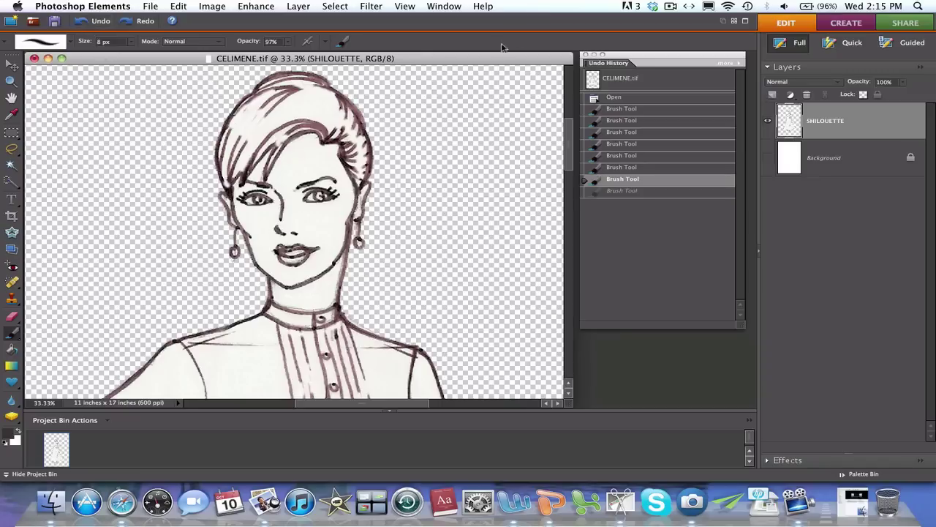
left_click(641, 168)
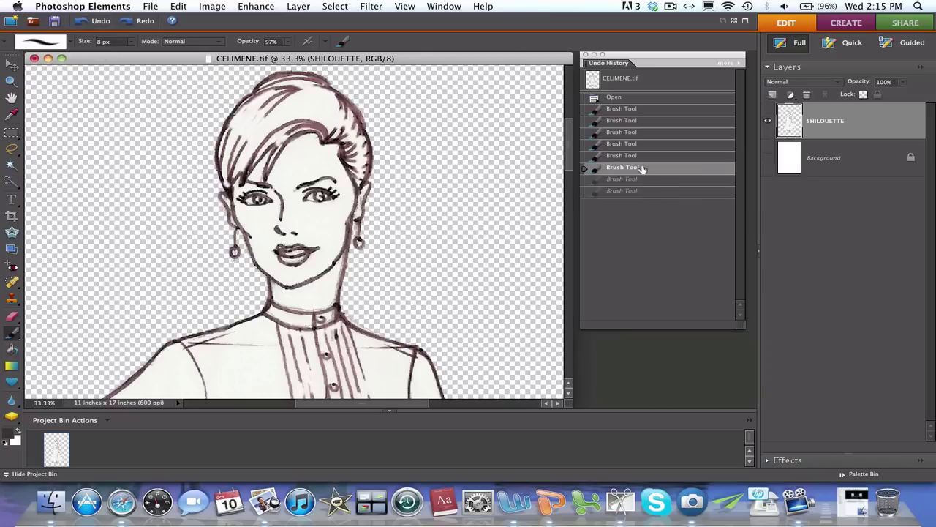
left_click(636, 156)
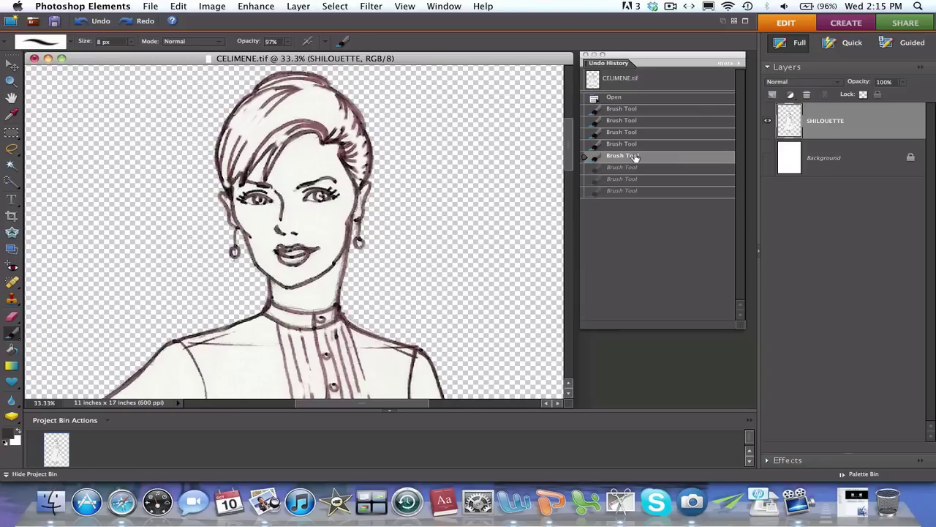
left_click(627, 168)
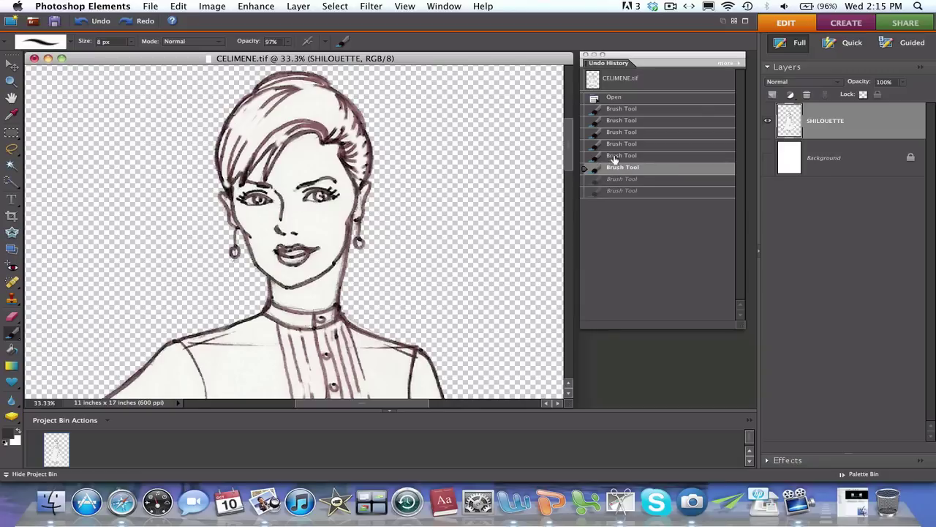
left_click(615, 156)
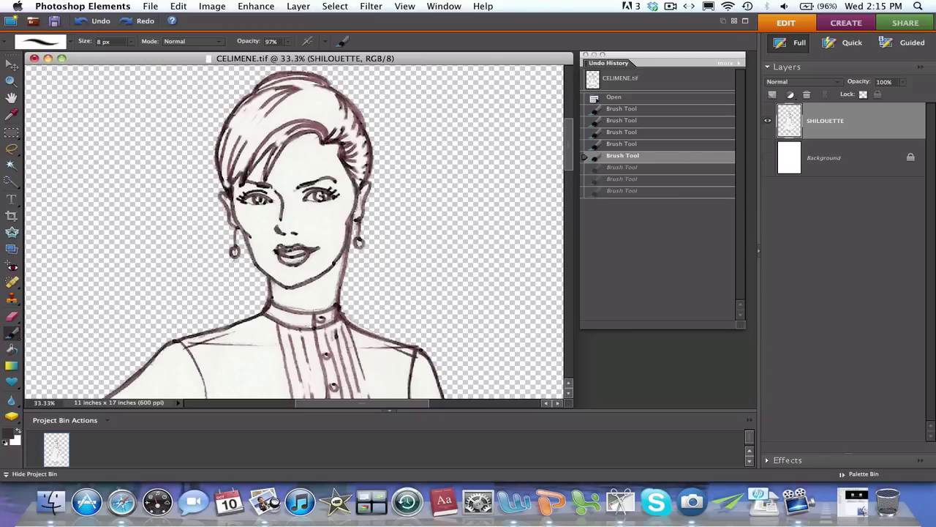
Step: Repaint small 8 px strokes near the nose, above the right eye and by the right cheek
left_click_drag(262, 201, 279, 202)
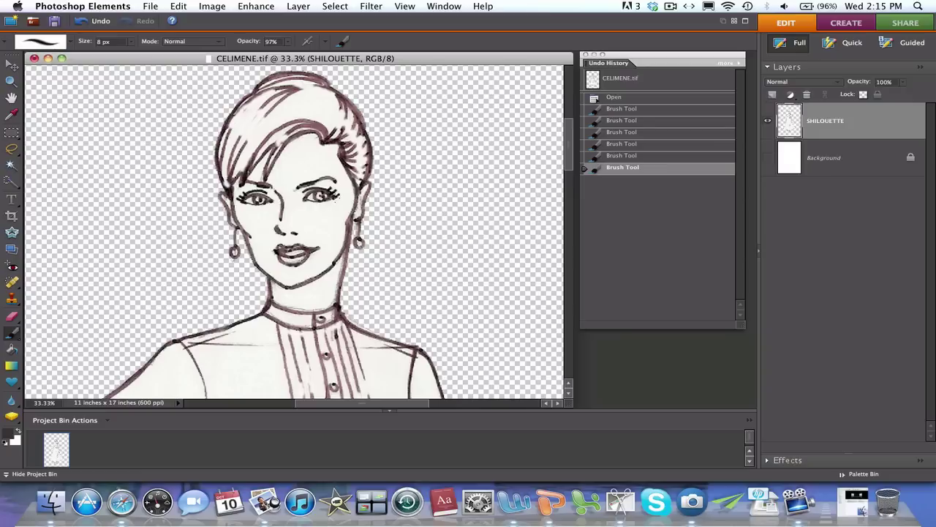
left_click_drag(337, 189, 339, 182)
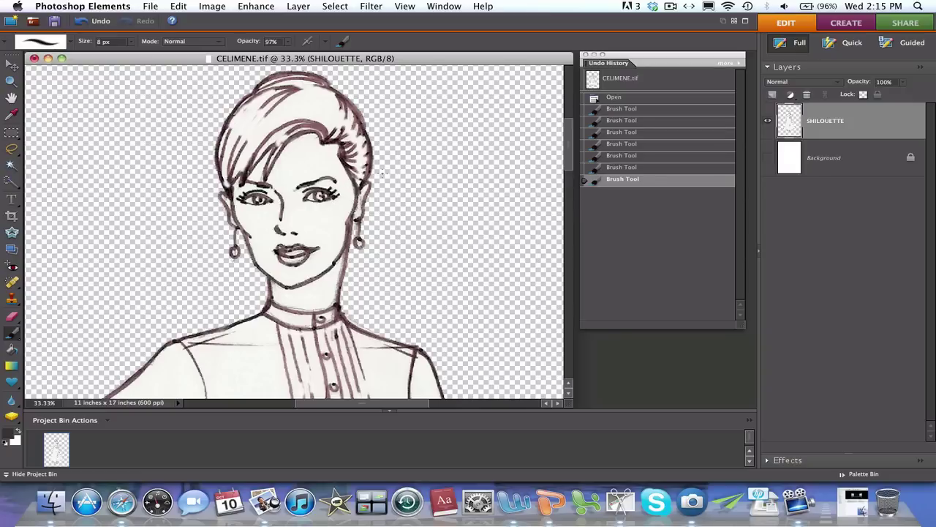
left_click_drag(356, 218, 356, 215)
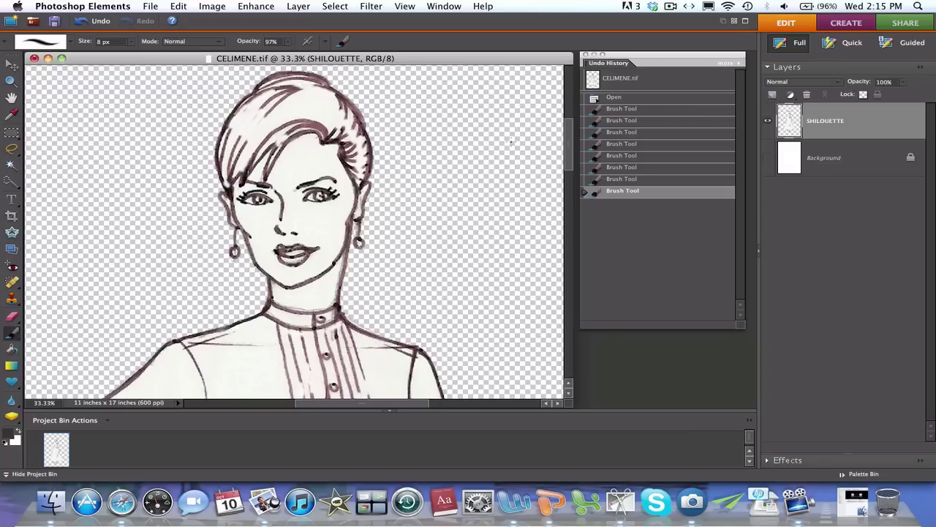
left_click_drag(569, 126, 572, 203)
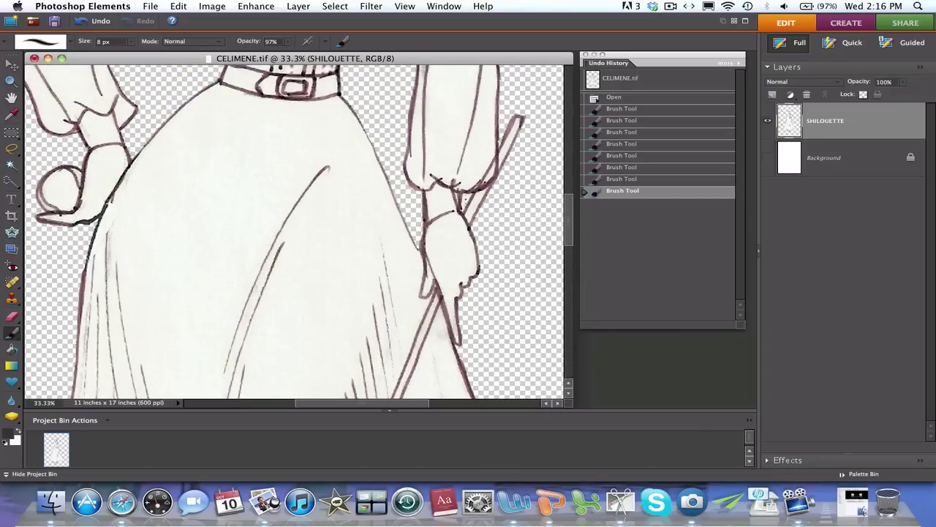
Step: Magic Wand the leftover patch beside the hand, delete it, and deselect
left_click(11, 166)
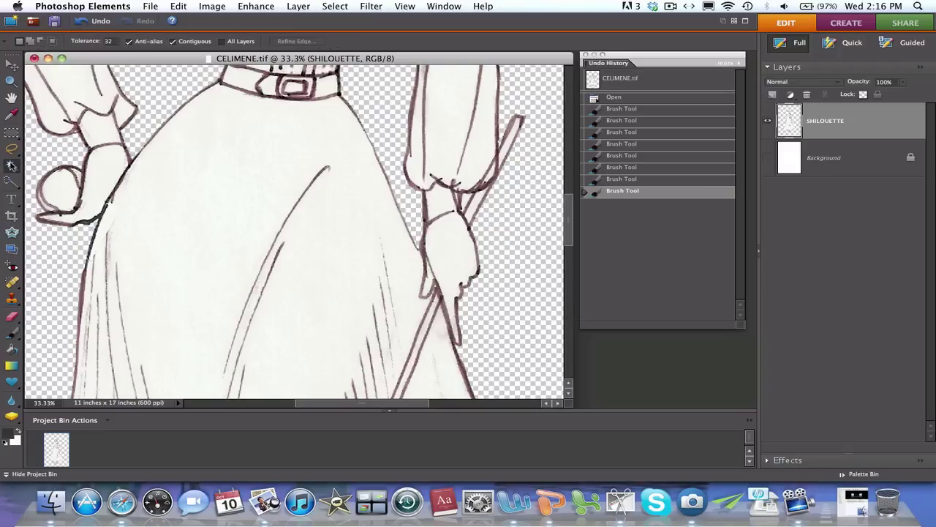
left_click(462, 195)
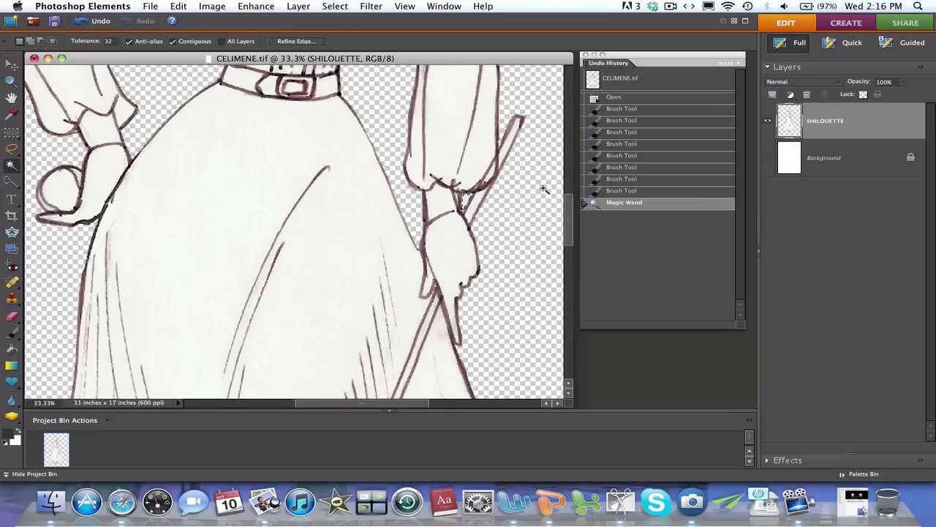
key("Delete")
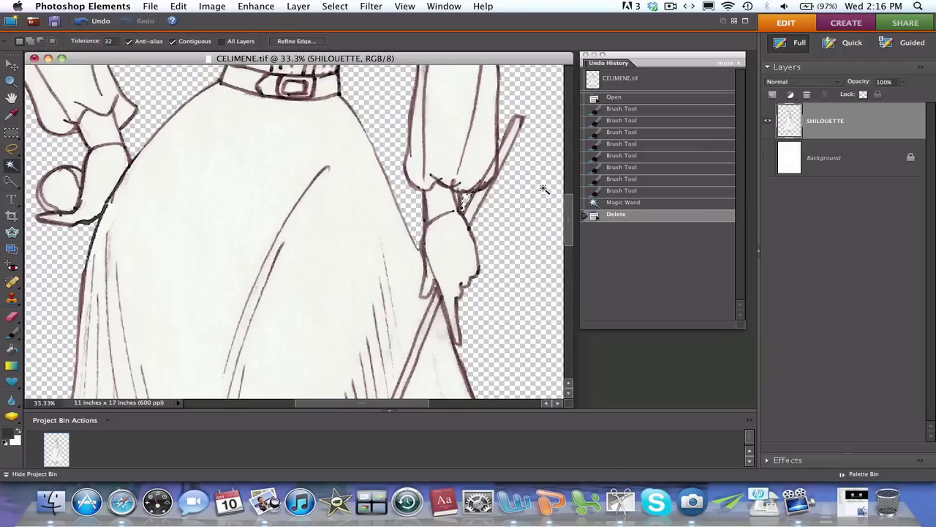
left_click(12, 134)
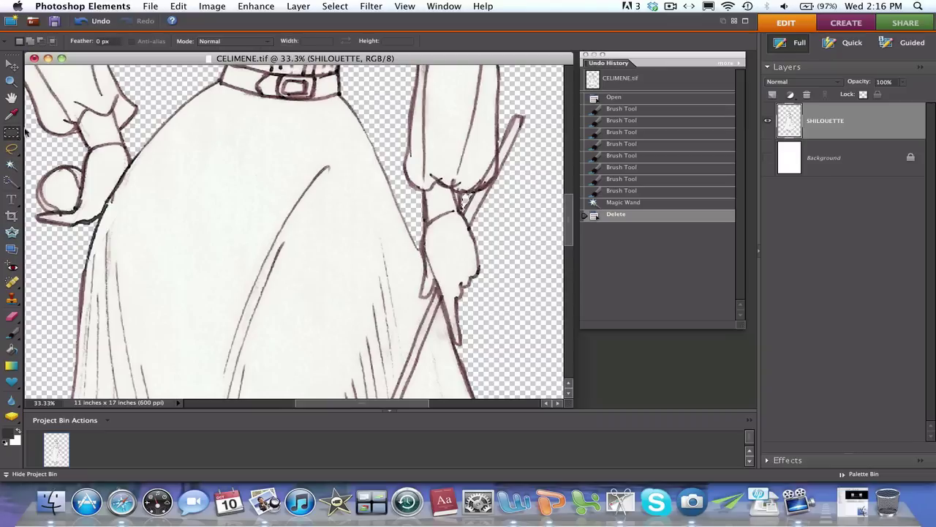
left_click(150, 94)
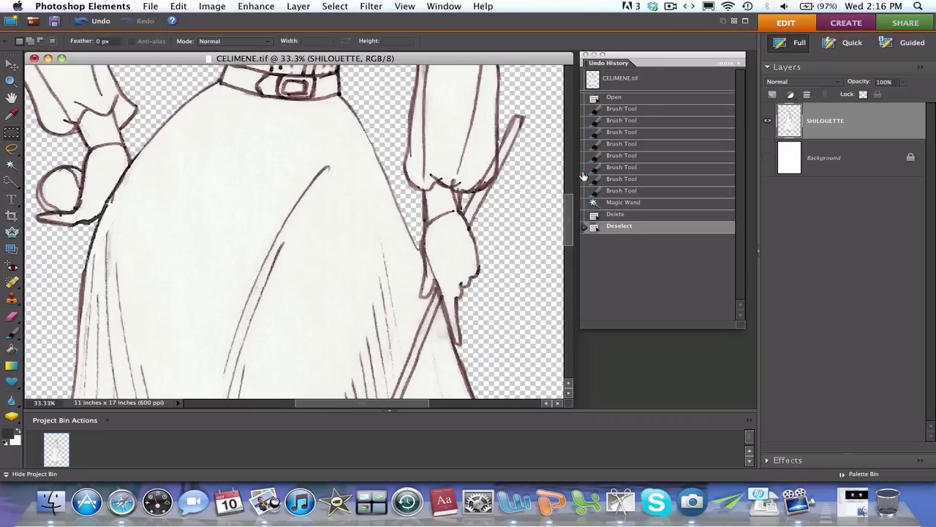
left_click_drag(571, 199, 565, 258)
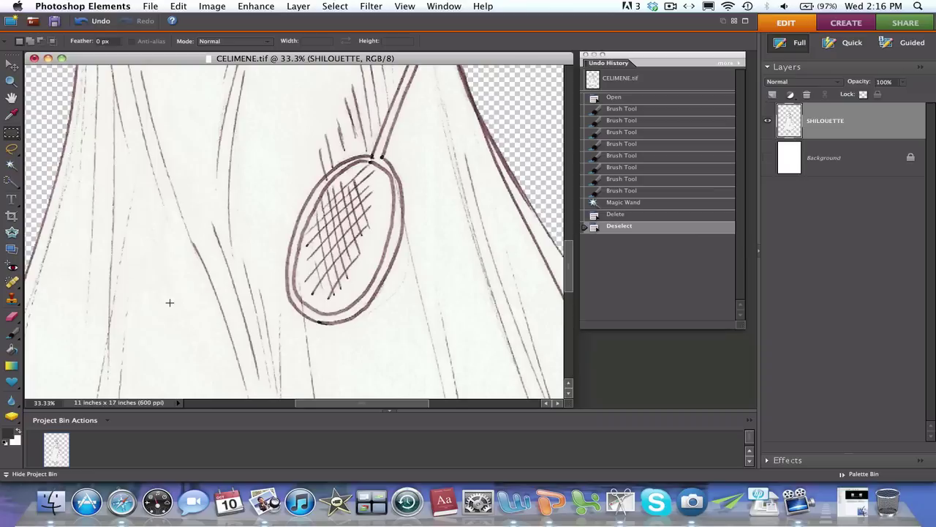
Step: Switch to a near-white foreground colour and brush over the racket's crosshatched strings
left_click(10, 442)
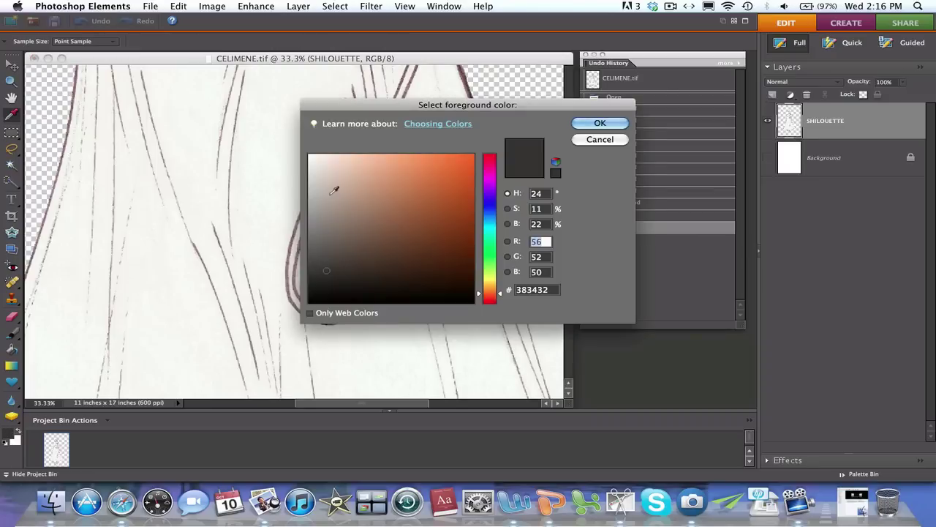
left_click(312, 161)
left_click(585, 126)
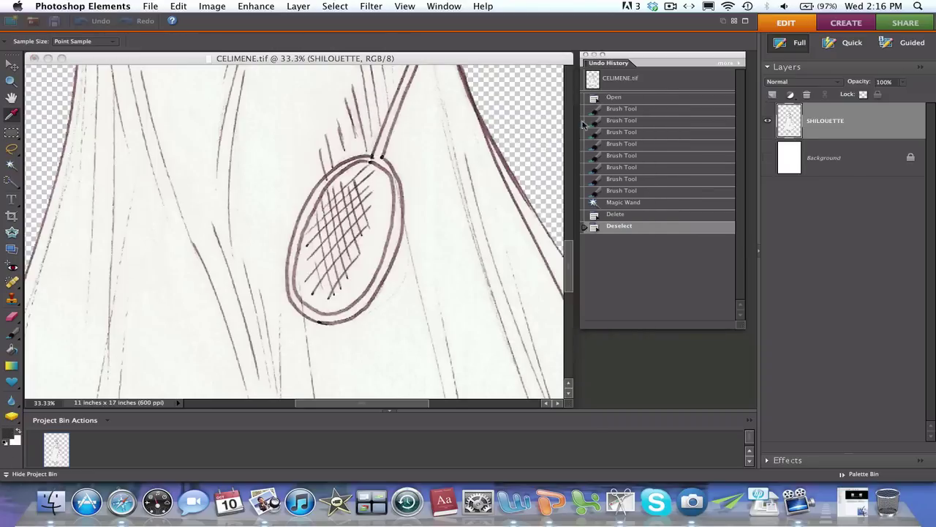
left_click(13, 333)
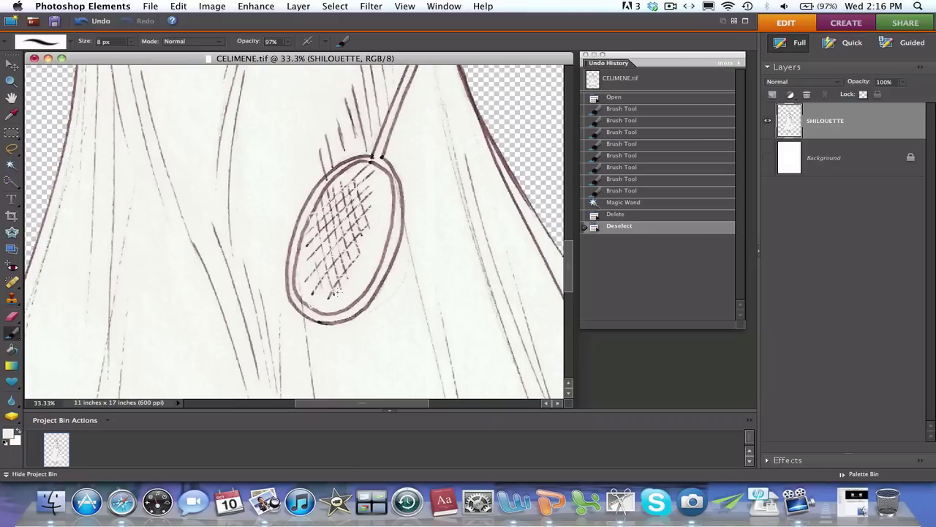
left_click_drag(368, 227, 369, 165)
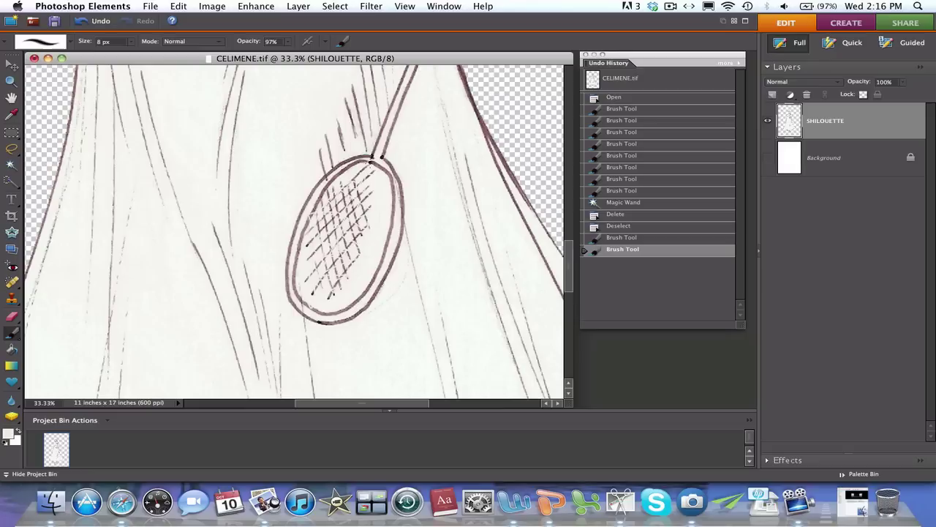
left_click_drag(369, 162, 369, 166)
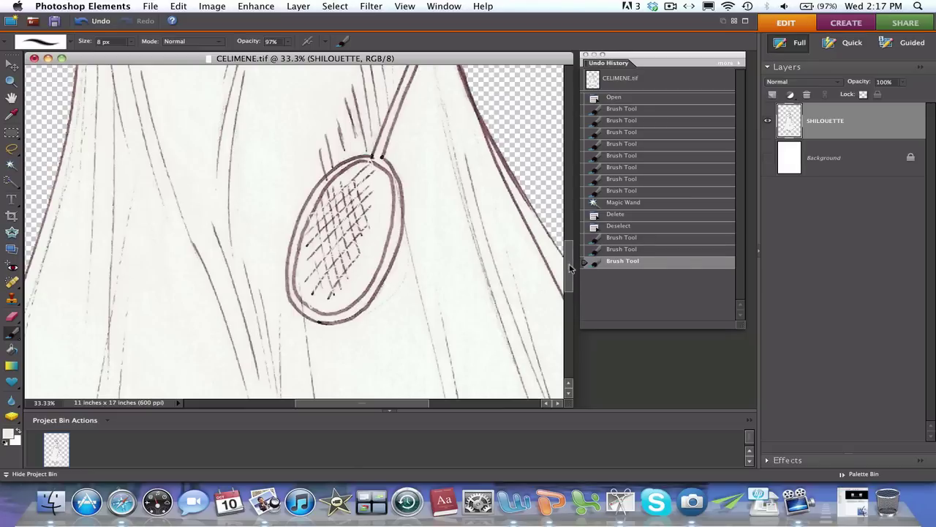
Step: Zoom out to 6.25%, then enlarge and shift the document window right to fit the figure
key("super+minus")
key("super+minus")
key("super+minus")
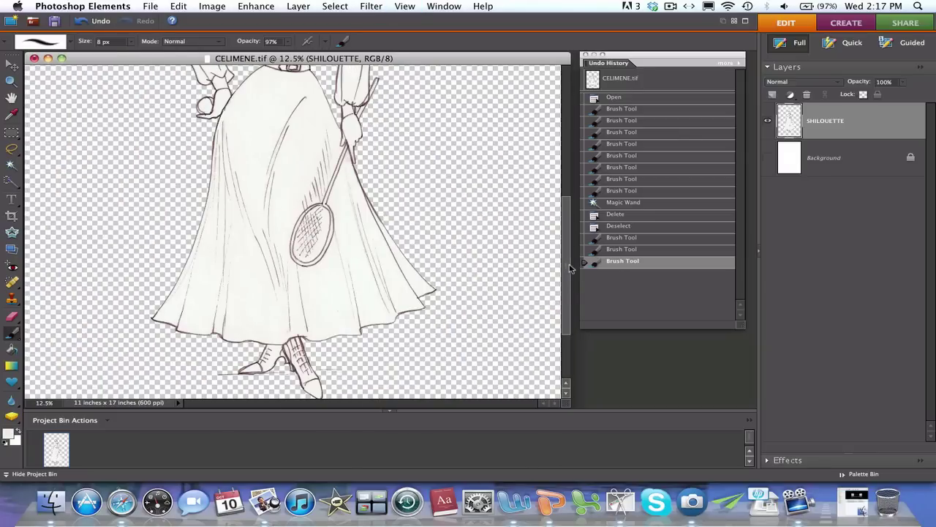
key("super+minus")
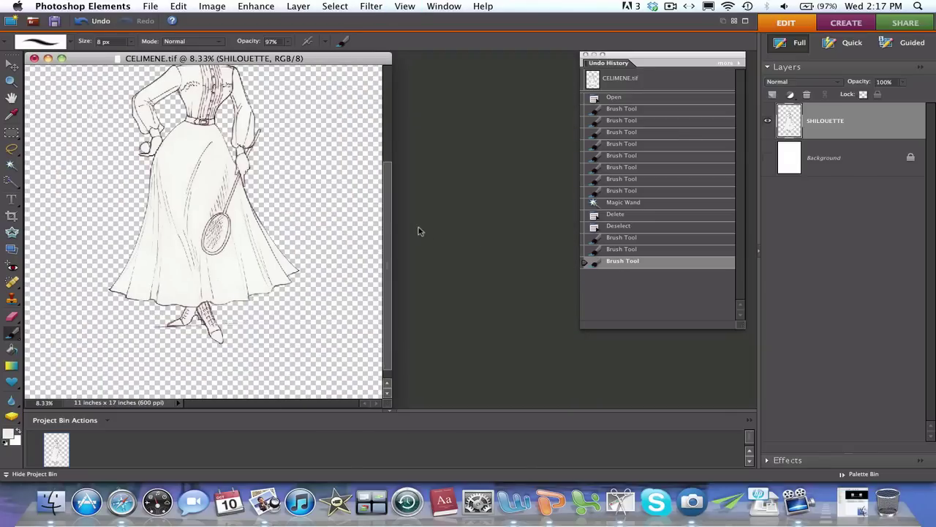
left_click_drag(389, 216, 388, 159)
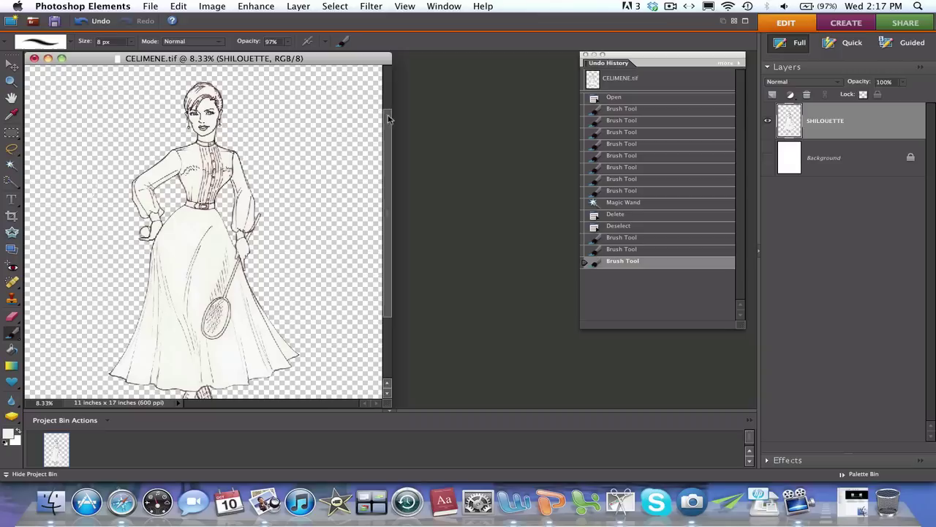
left_click(408, 7)
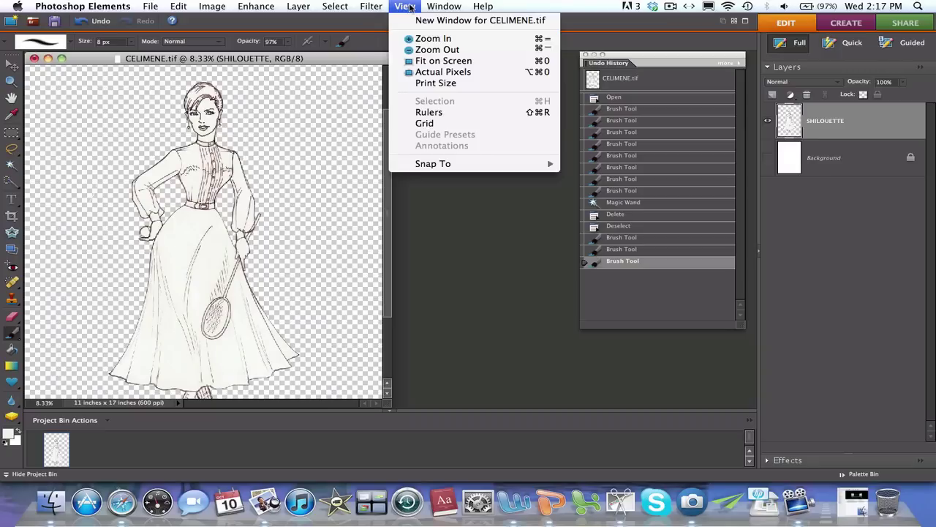
left_click(437, 50)
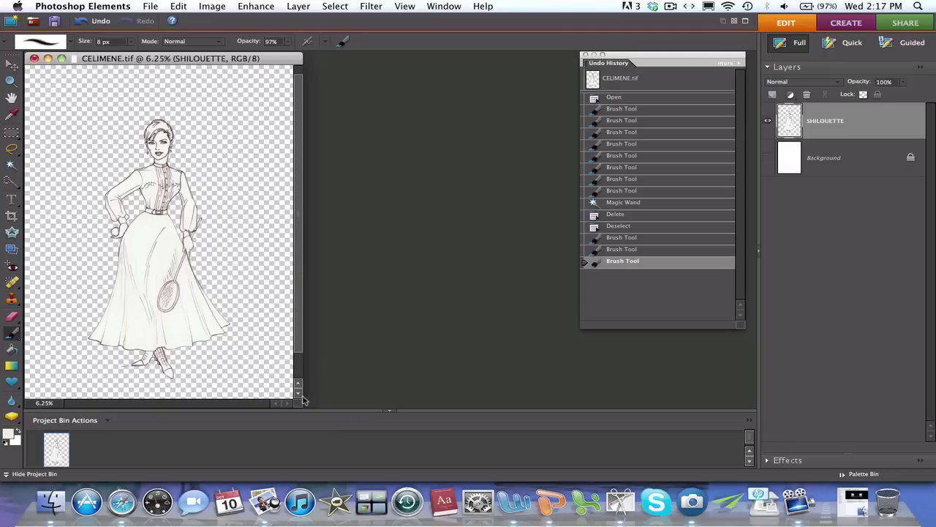
left_click_drag(304, 400, 501, 404)
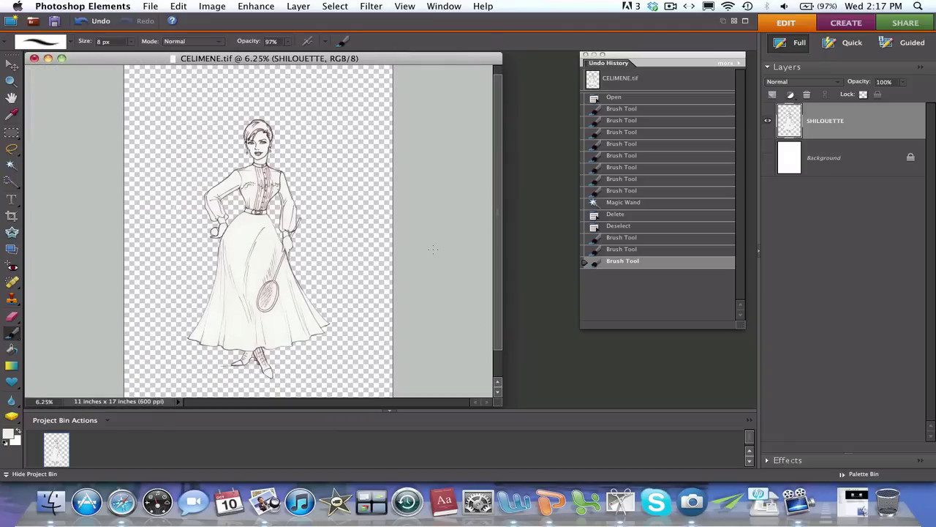
left_click_drag(405, 57, 470, 56)
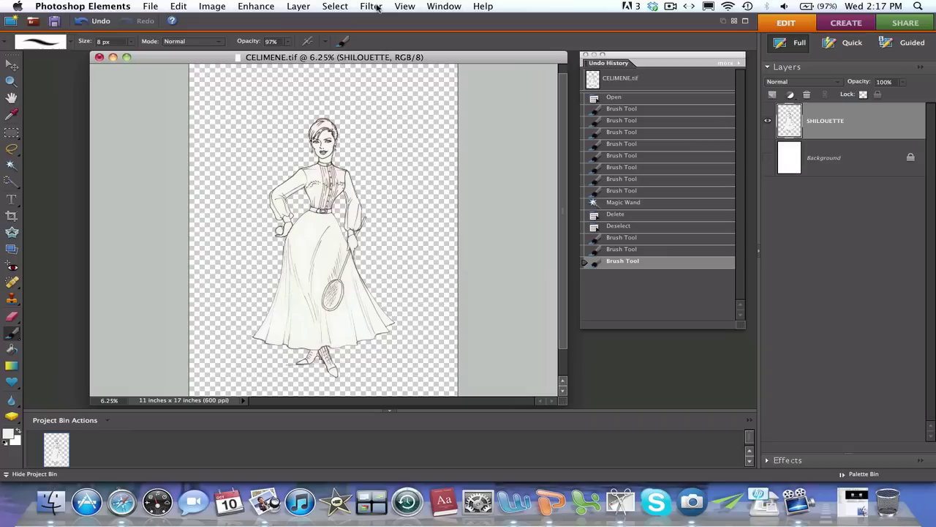
Step: Duplicate the SHILOUETTE layer as a new layer named OUTLINE
right_click(845, 124)
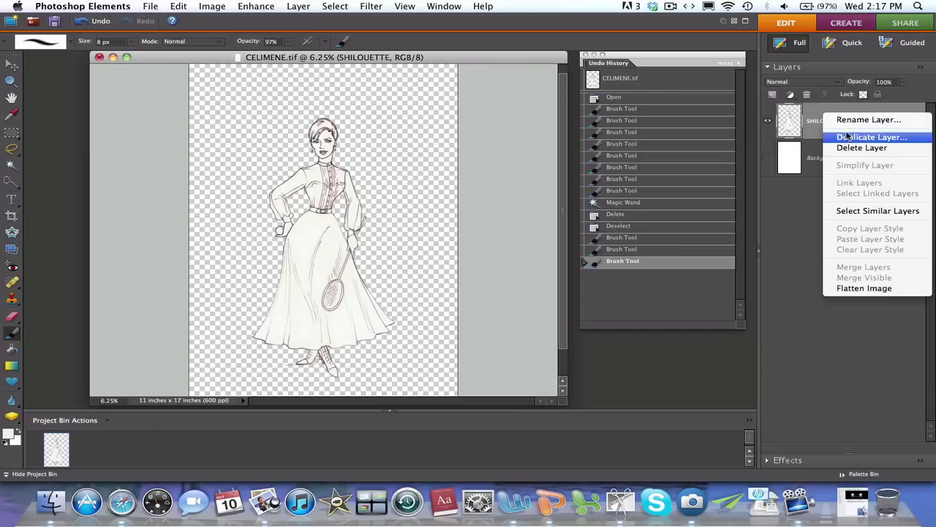
left_click(847, 136)
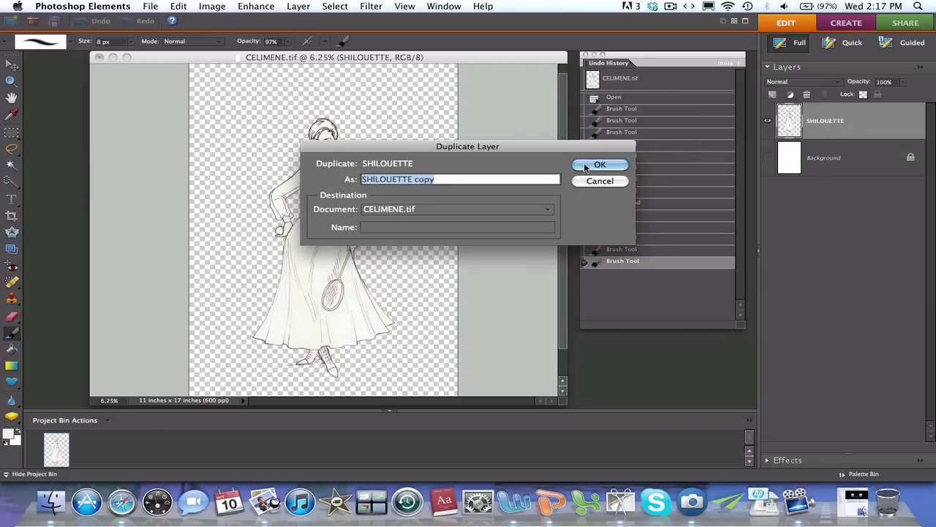
type("OU")
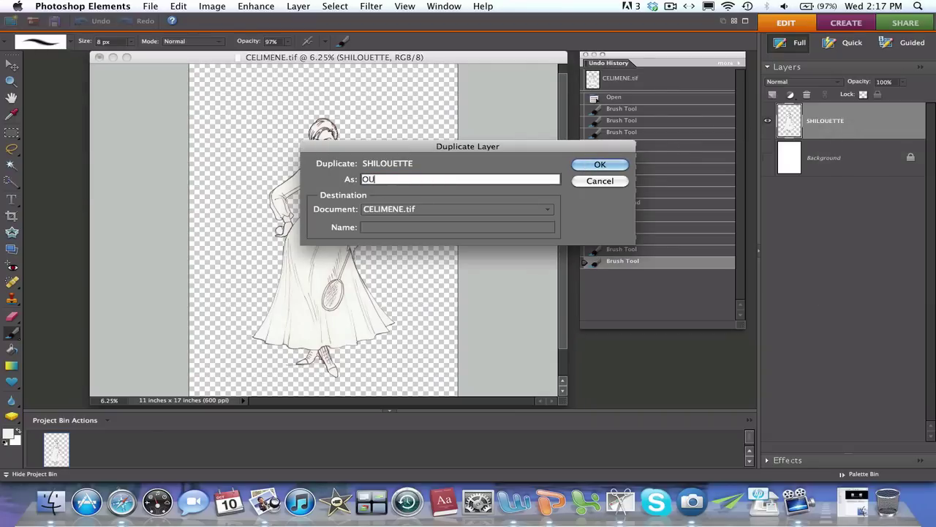
type("TLINE")
left_click(599, 164)
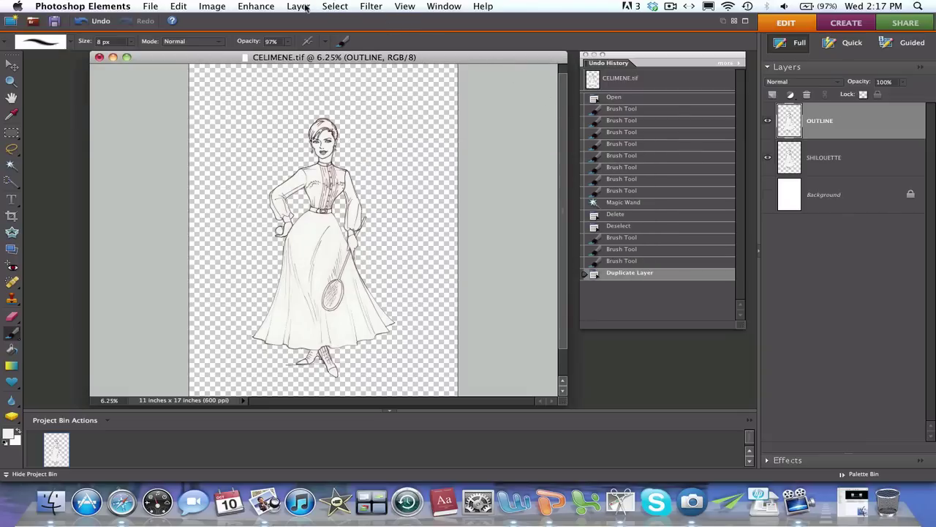
Step: Hide the original SHILOUETTE layer so only OUTLINE's figure shows
left_click(306, 8)
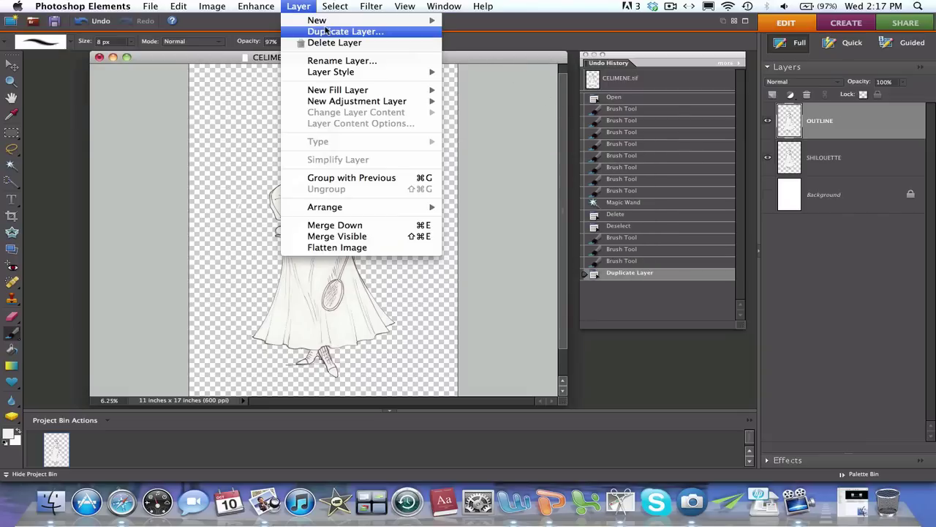
left_click(455, 60)
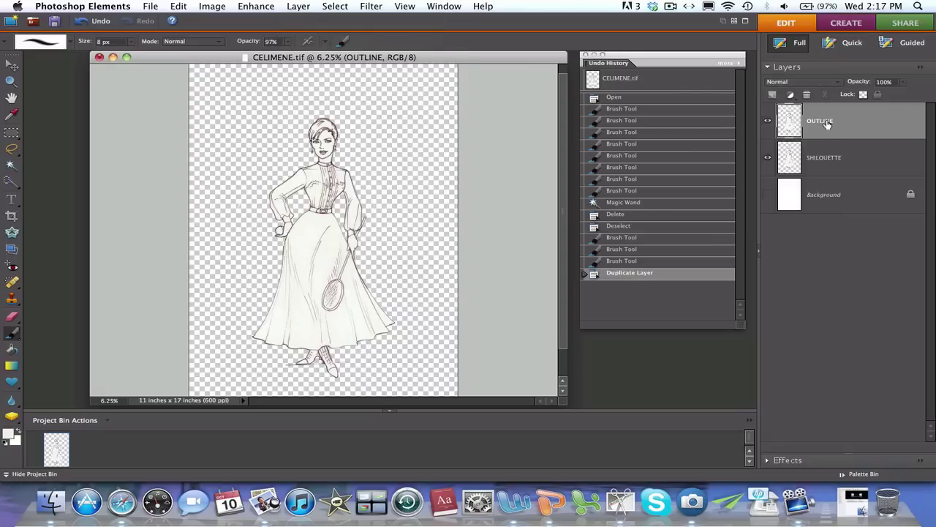
left_click(766, 158)
Step: Zoom to 16.7% and Magic Wand-delete the white fill in the face, neck and hair
key("super+equal")
key("super+equal")
key("super+equal")
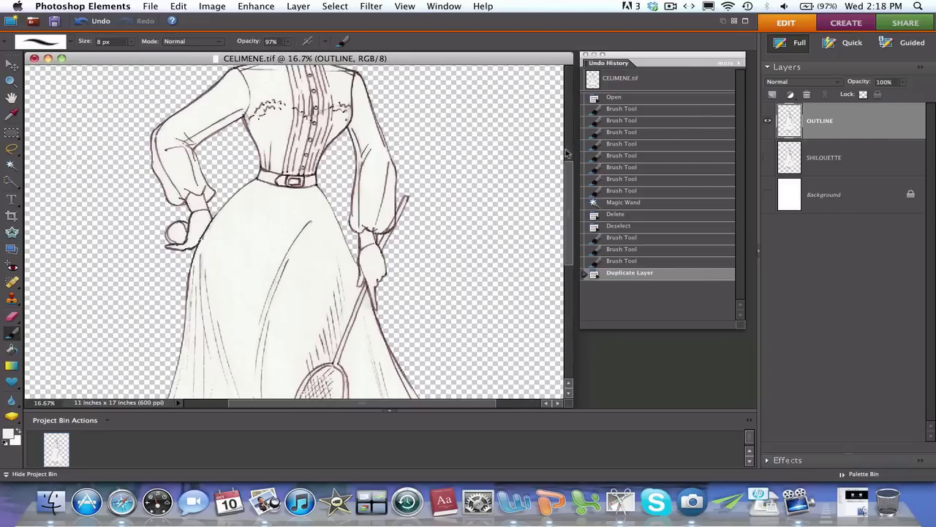
left_click_drag(569, 171, 571, 129)
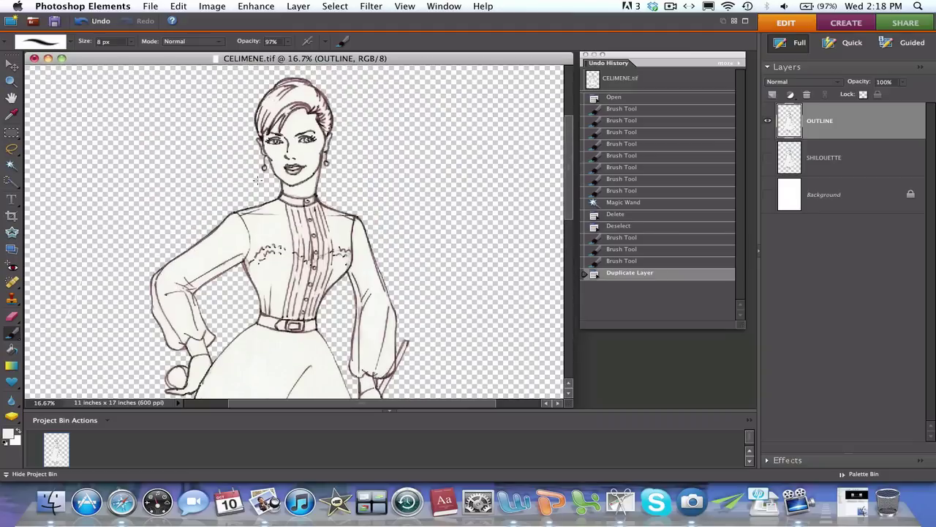
left_click(13, 168)
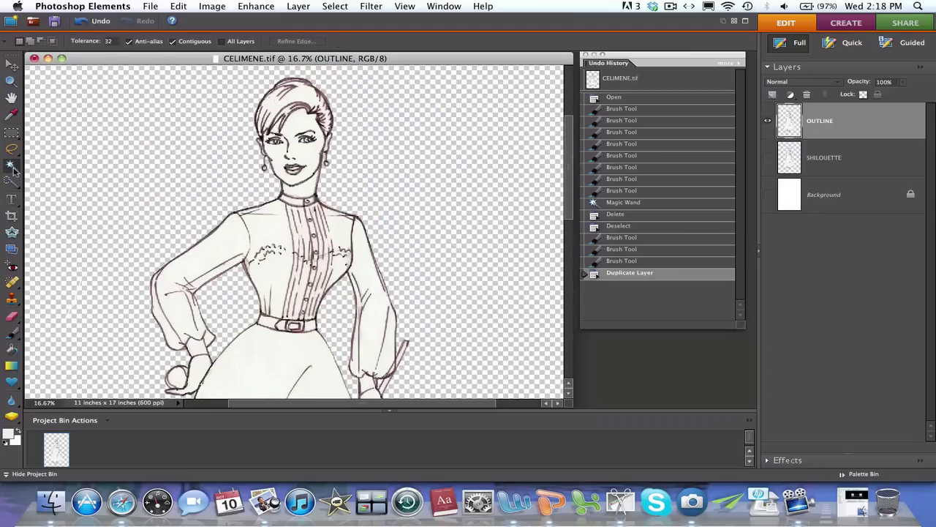
left_click(296, 127)
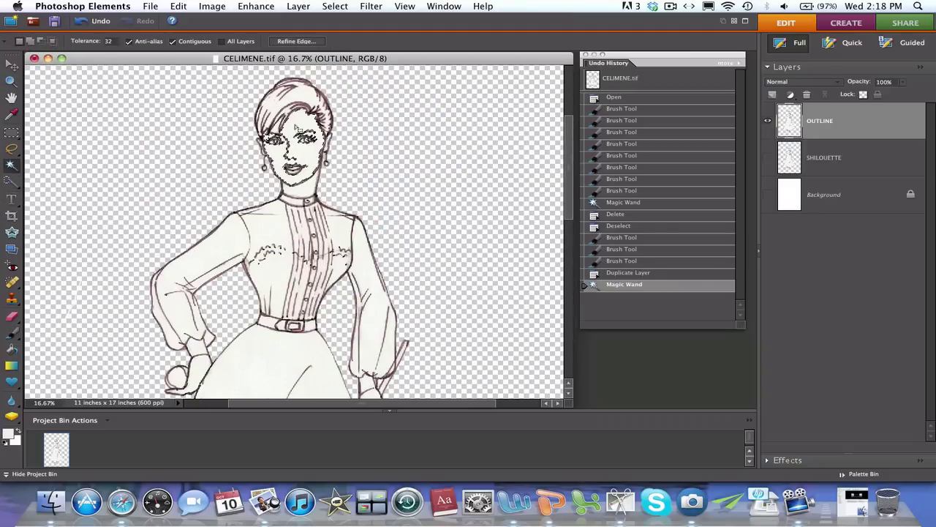
key("Delete")
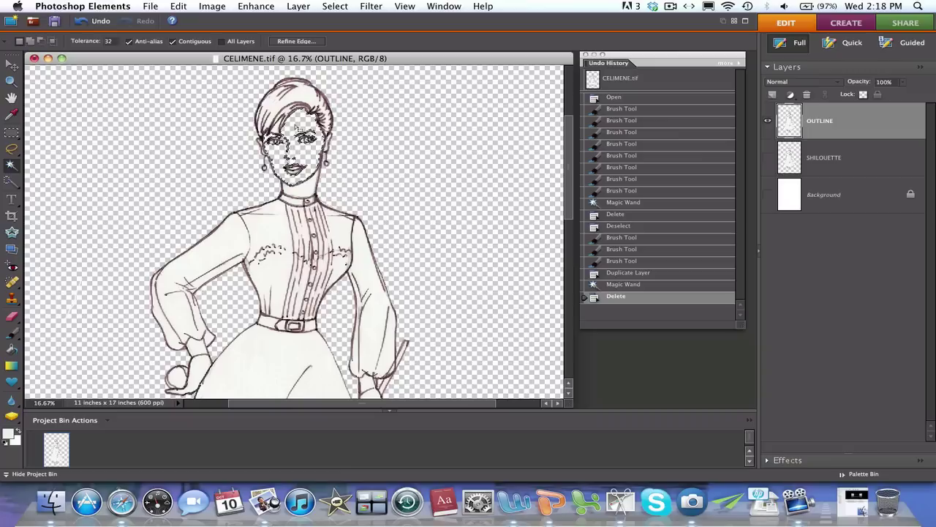
left_click(300, 187)
key("Delete")
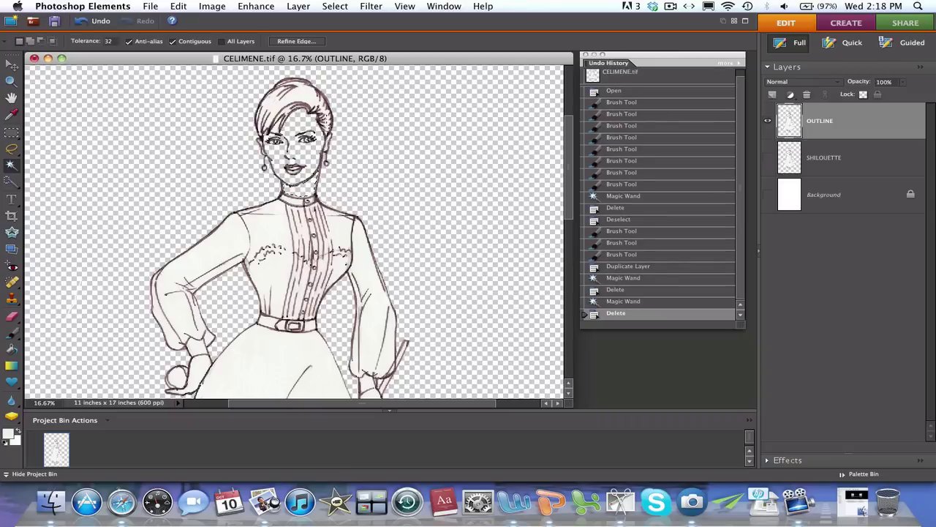
left_click(309, 98)
key("Delete")
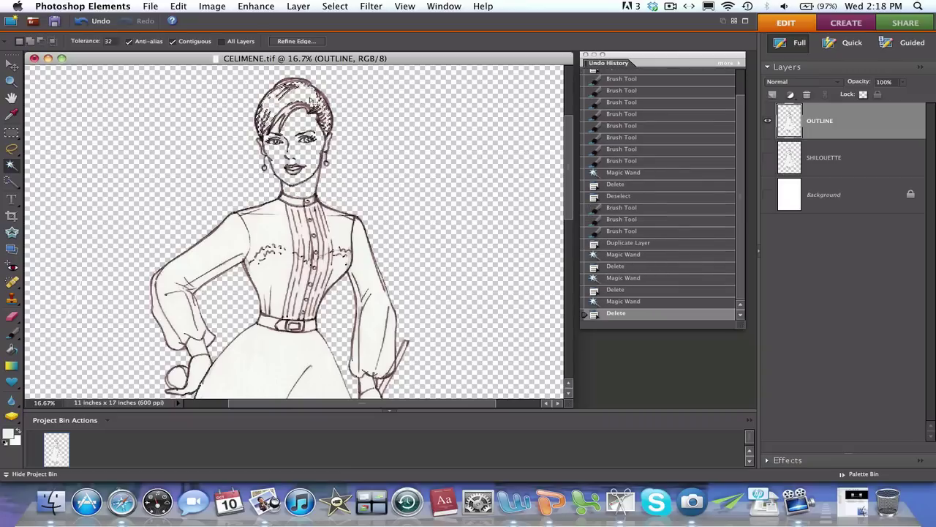
Step: Delete the white fill from the blouse, right sleeve, collar, placket and left sleeve
left_click(345, 238)
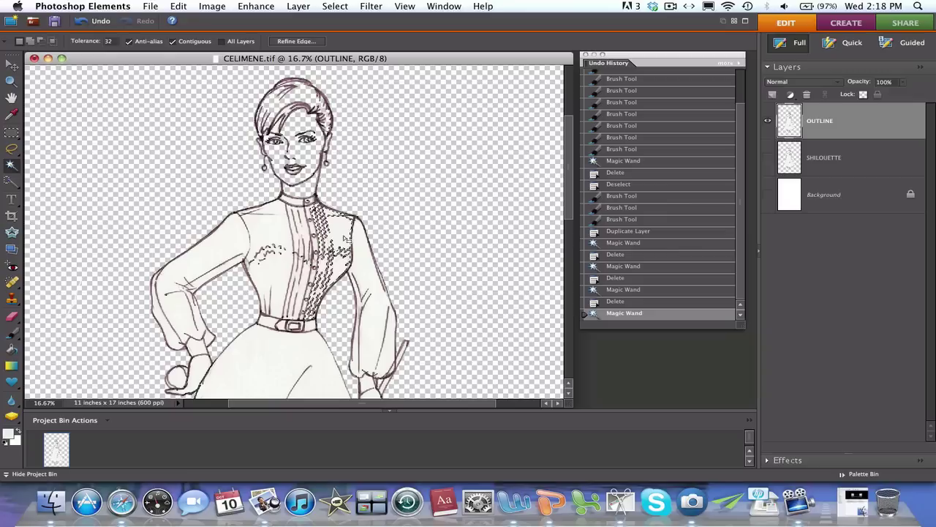
key("Delete")
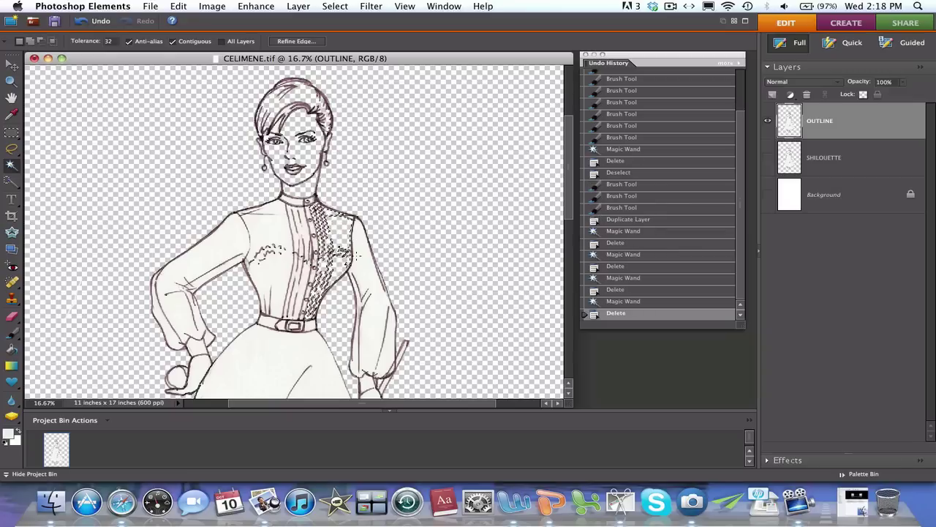
left_click(358, 255)
left_click(359, 257)
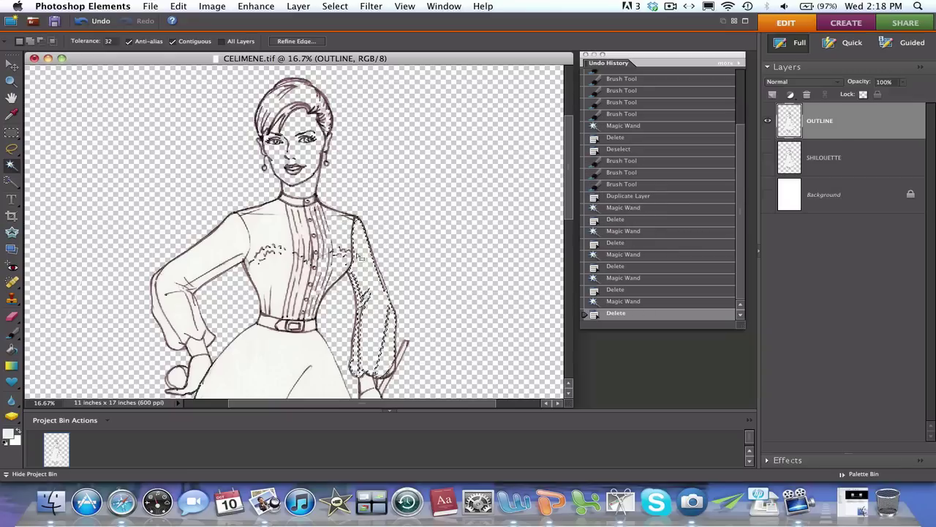
left_click(299, 232)
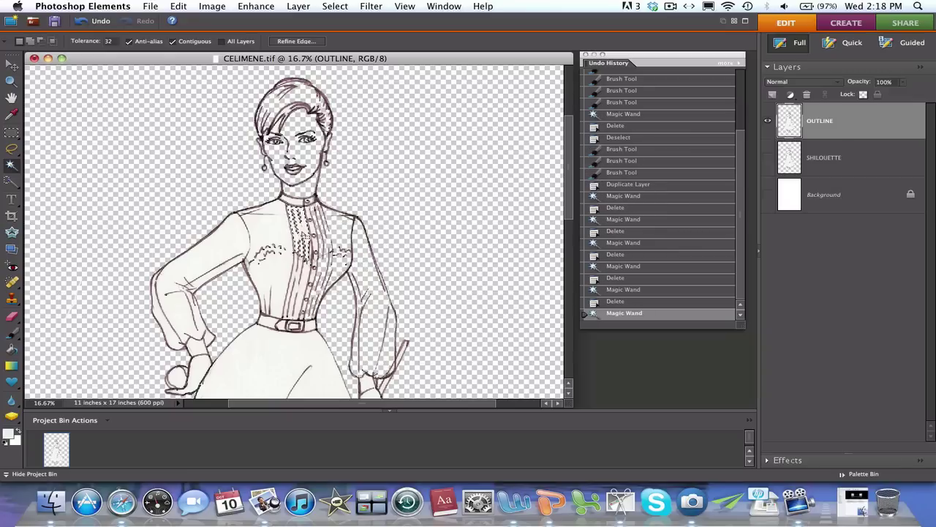
key("Delete")
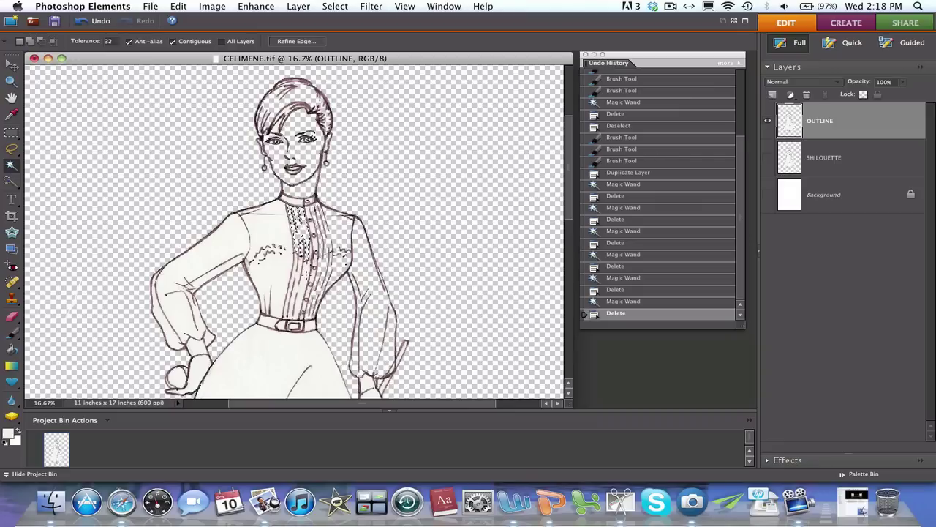
left_click(306, 275)
key("Delete")
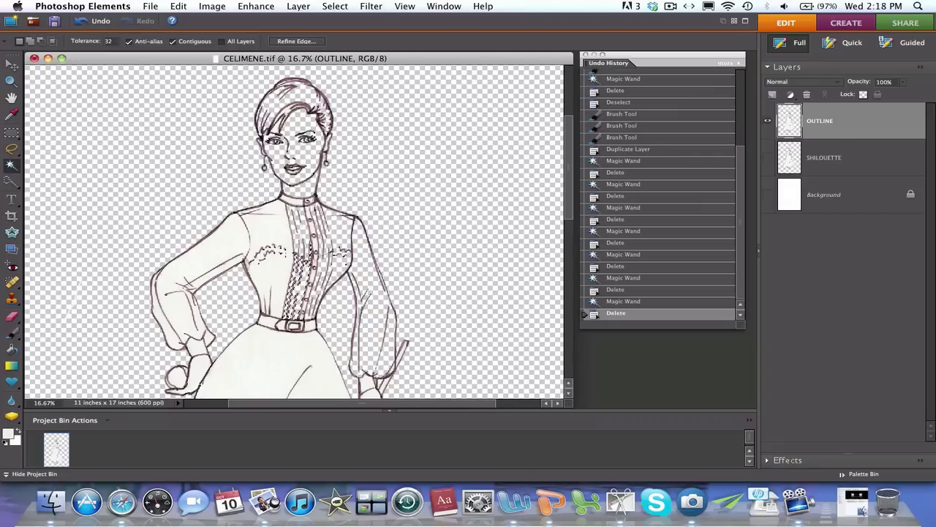
left_click(278, 239)
key("Delete")
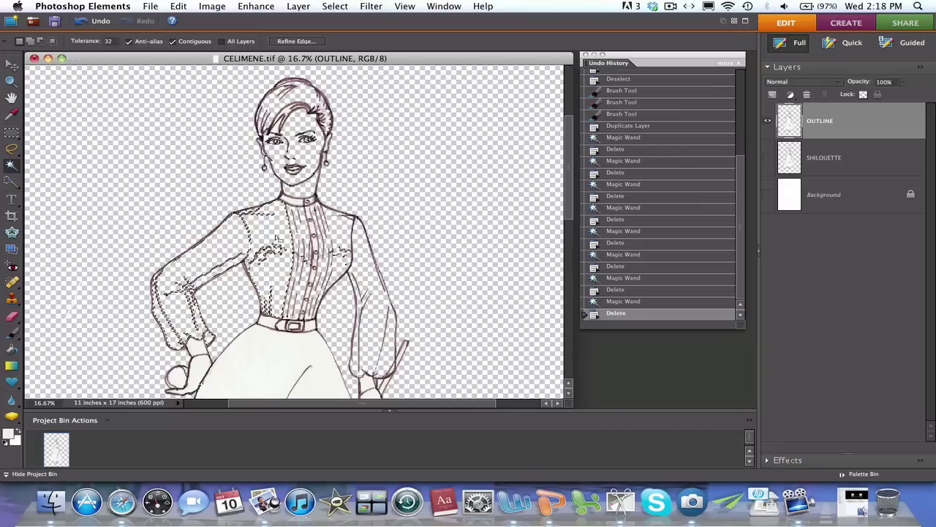
Step: Delete the remaining white fill at the hand, fist, necklace and collar
left_click(196, 344)
key("Delete")
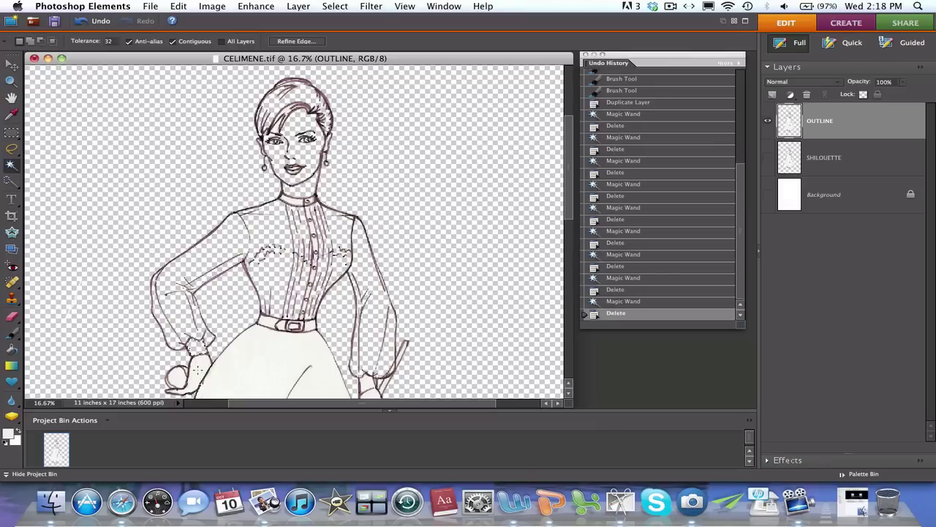
left_click(197, 372)
key("Delete")
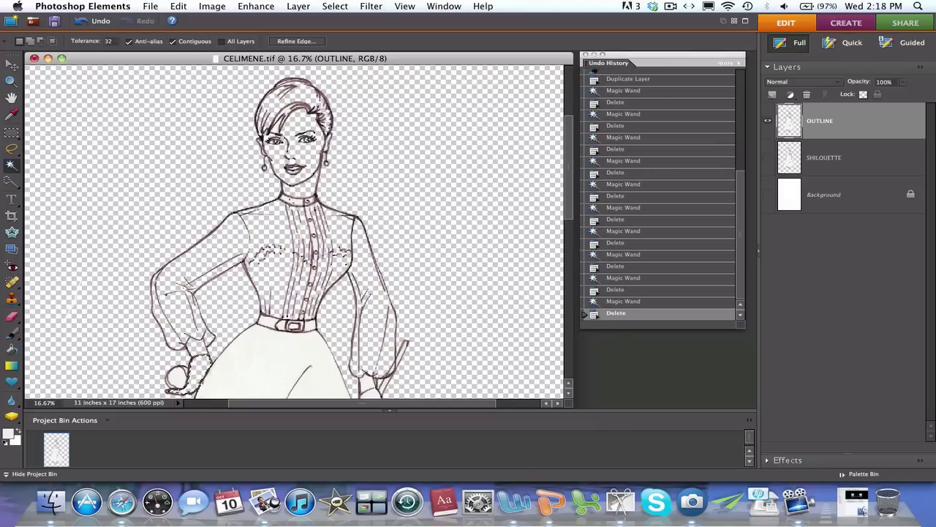
left_click(291, 200)
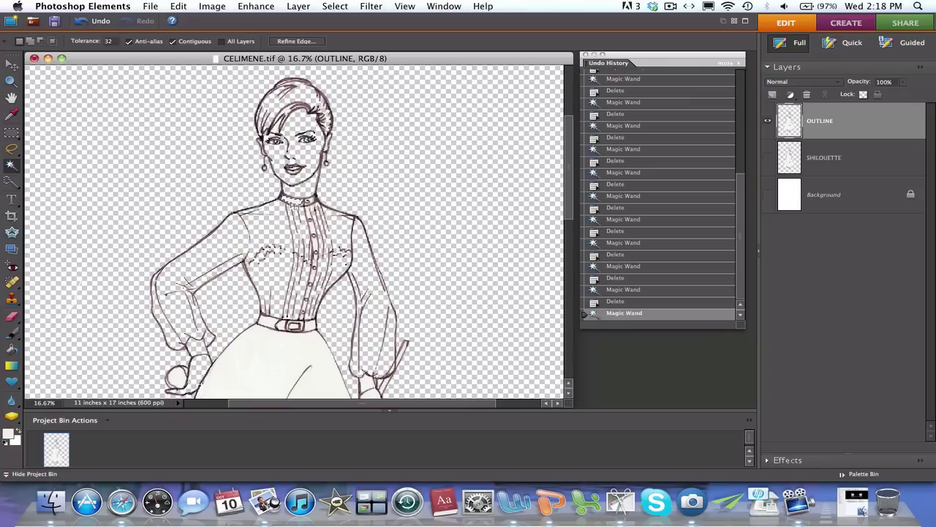
key("Delete")
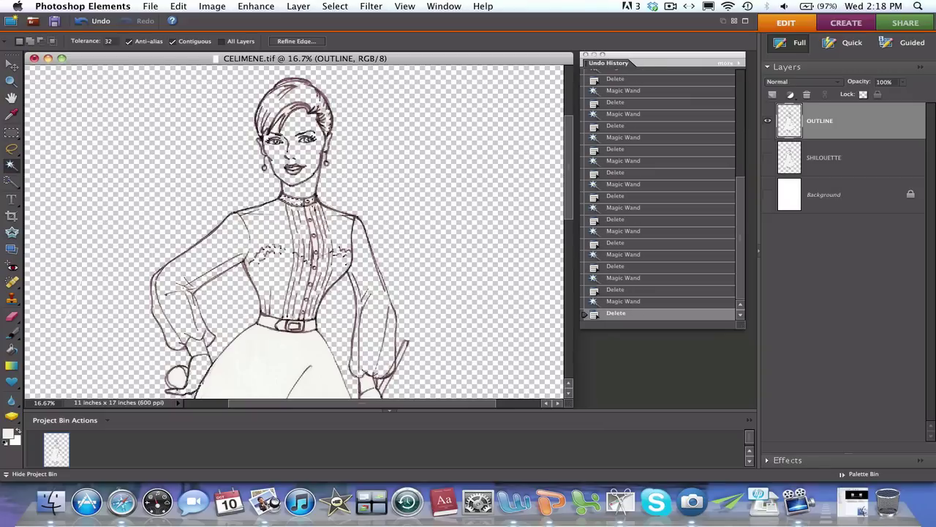
left_click(316, 205)
key("Delete")
Step: Try selecting the white area around the hand, then revert that selection in Undo History
left_click_drag(572, 150, 565, 190)
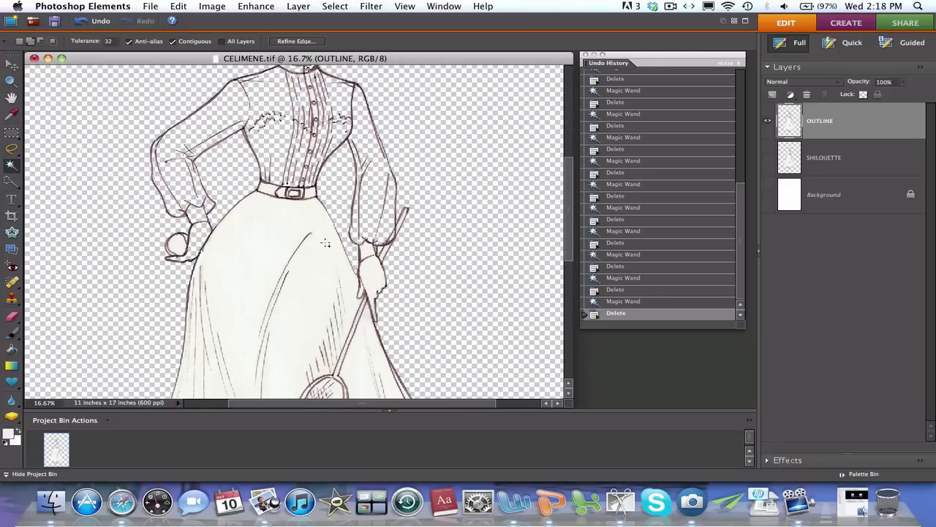
left_click(178, 247)
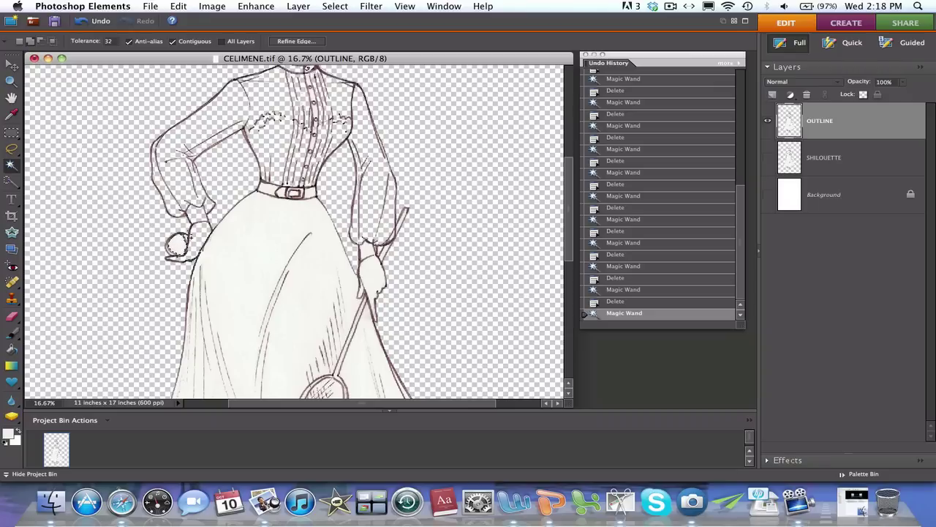
left_click(187, 234)
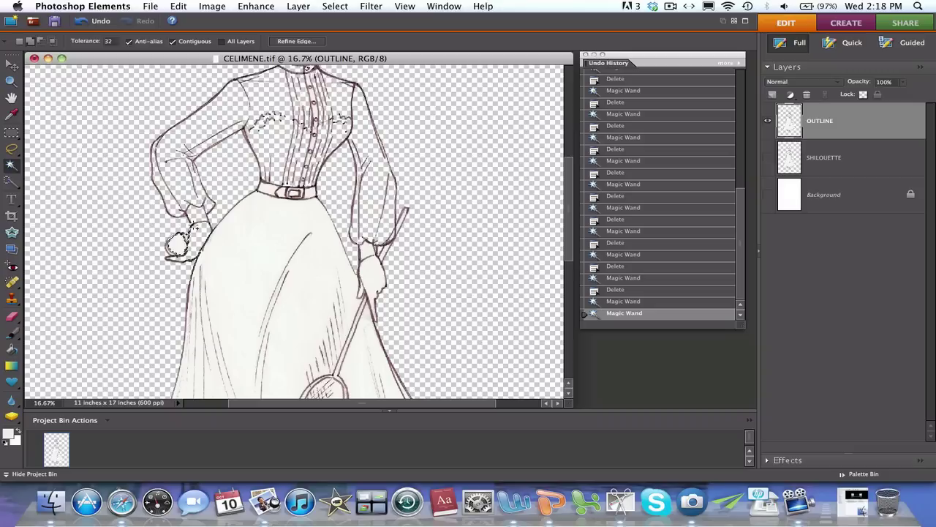
left_click(594, 294)
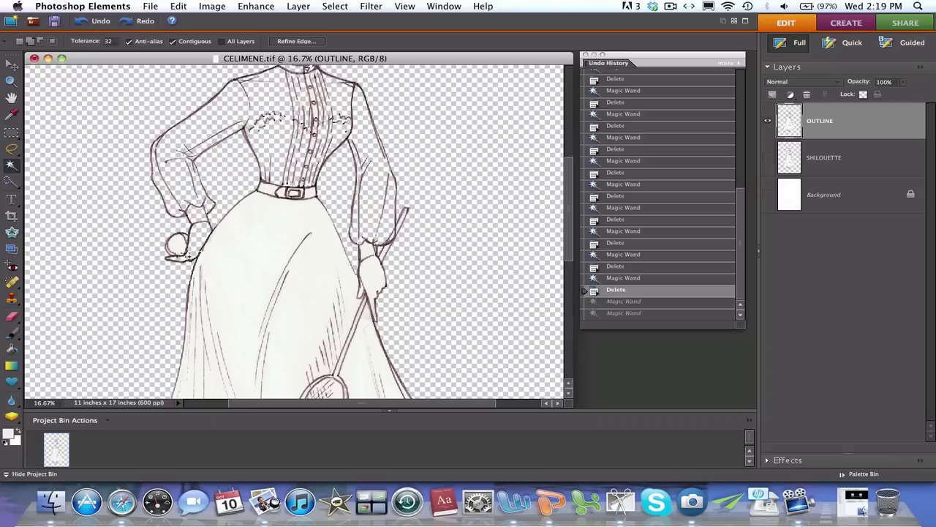
Step: Magic Wand-select the off-white fill of the skirt, right arm, racket and strap areas
left_click(242, 238)
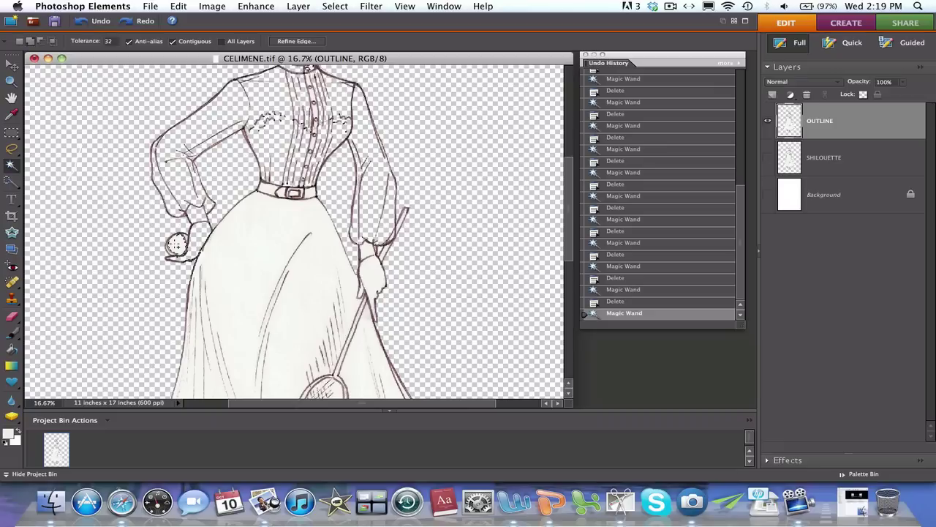
left_click(244, 240)
left_click(372, 274)
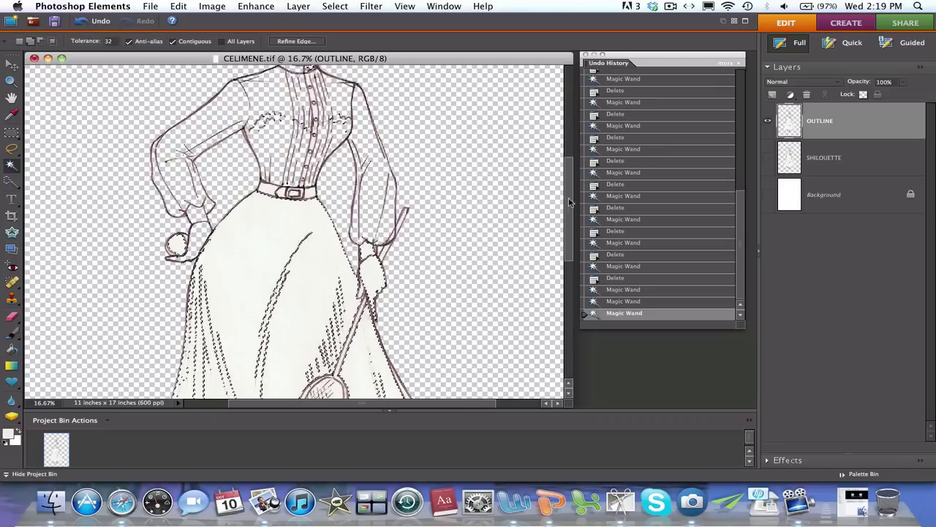
left_click_drag(569, 202, 567, 221)
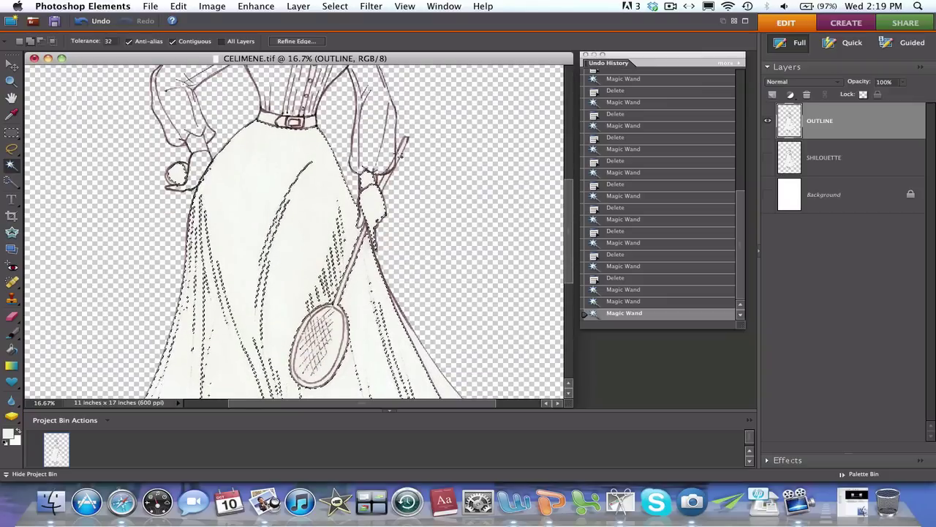
left_click(399, 155)
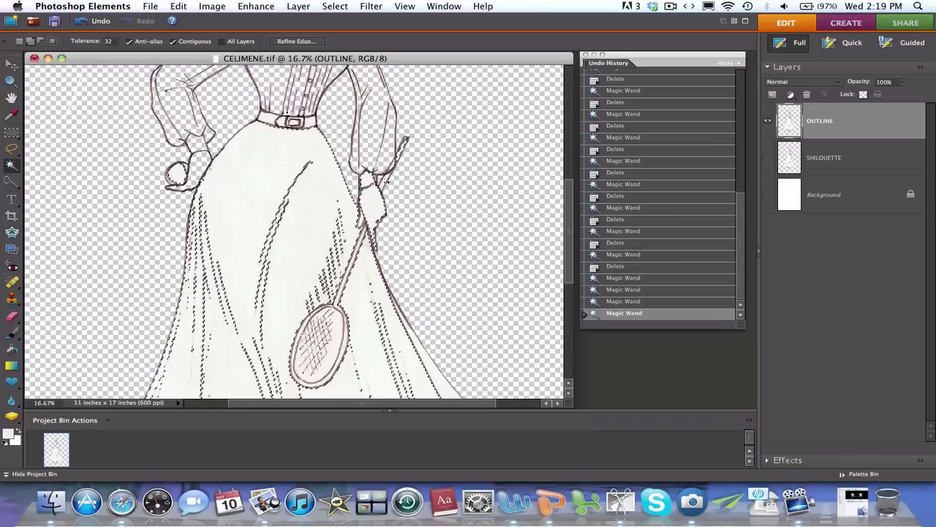
left_click(388, 186)
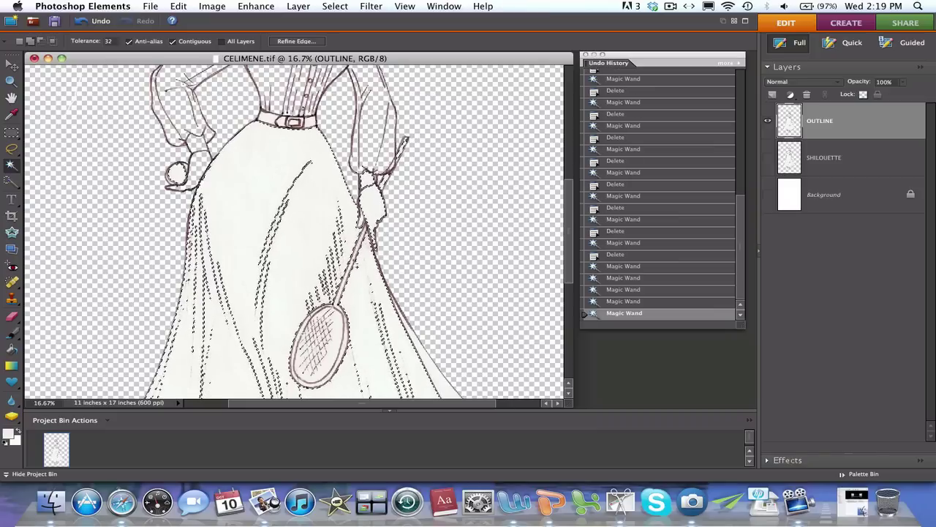
left_click(342, 276)
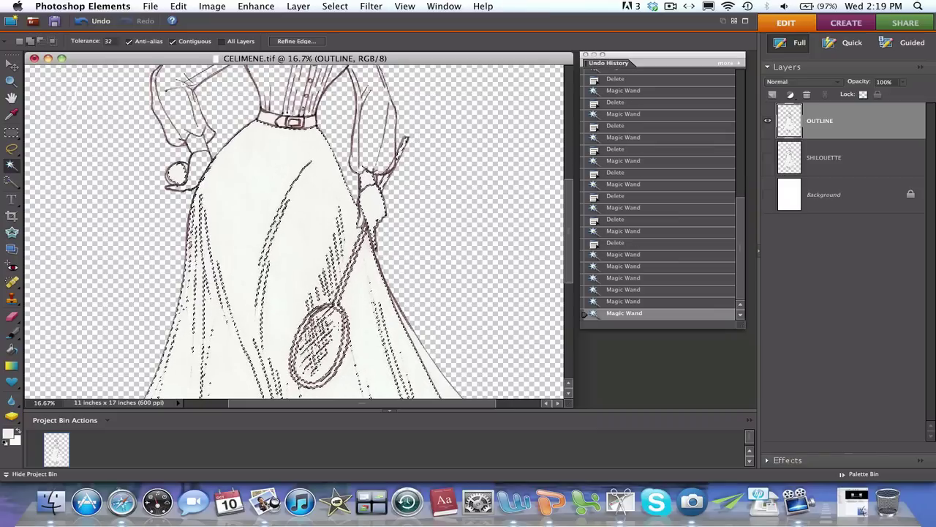
left_click(333, 307)
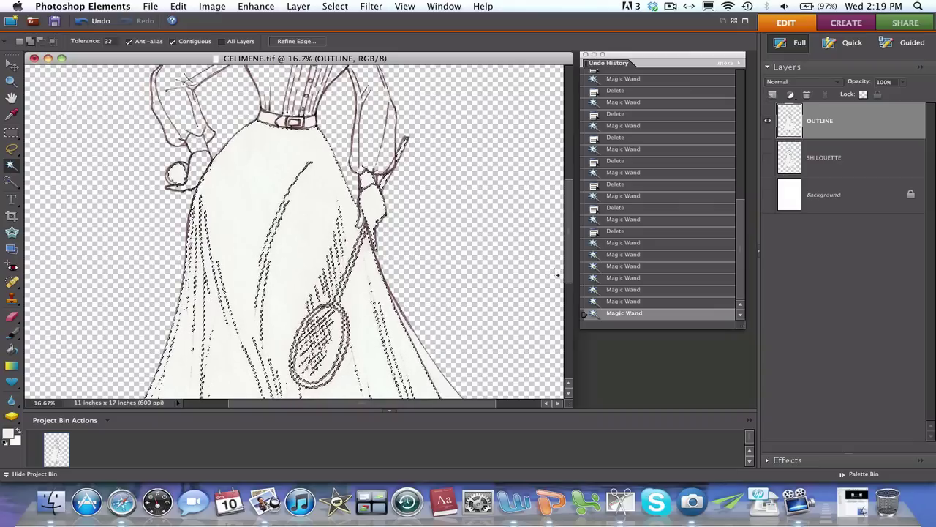
left_click_drag(569, 262, 564, 322)
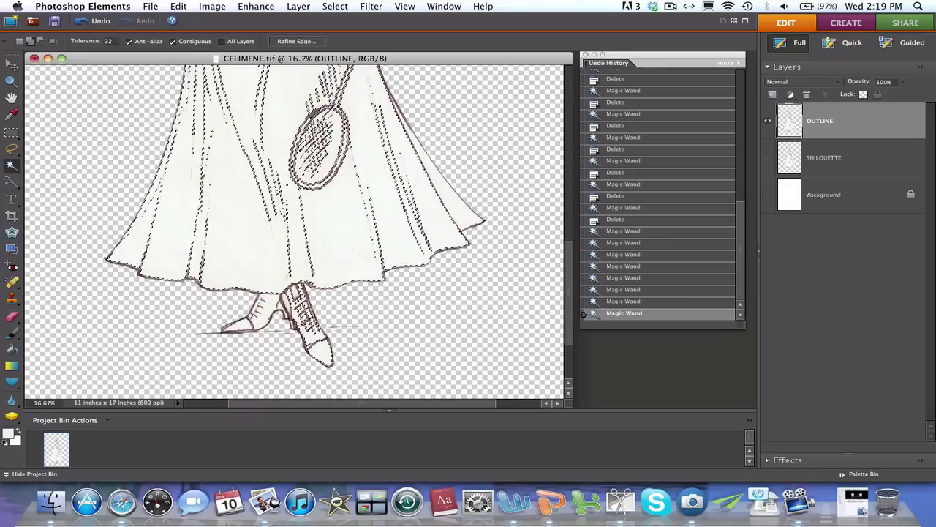
left_click(272, 168)
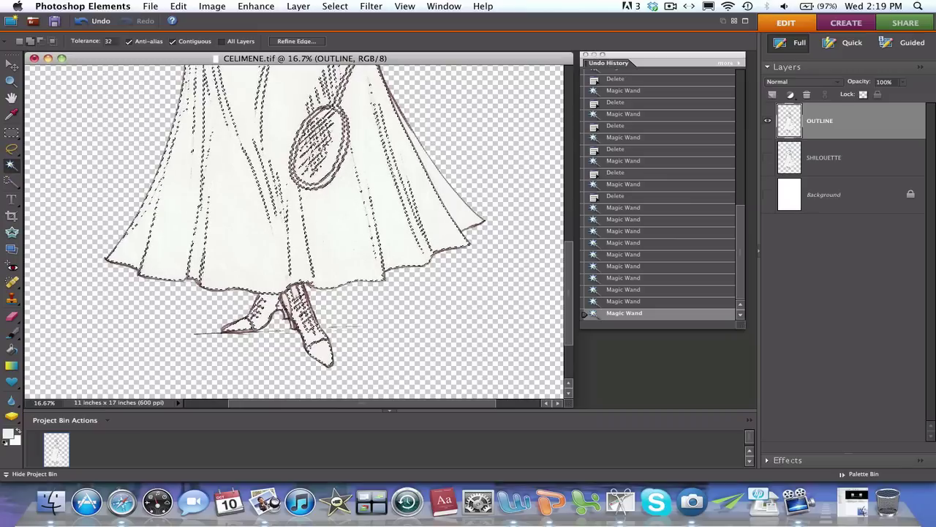
left_click(336, 88)
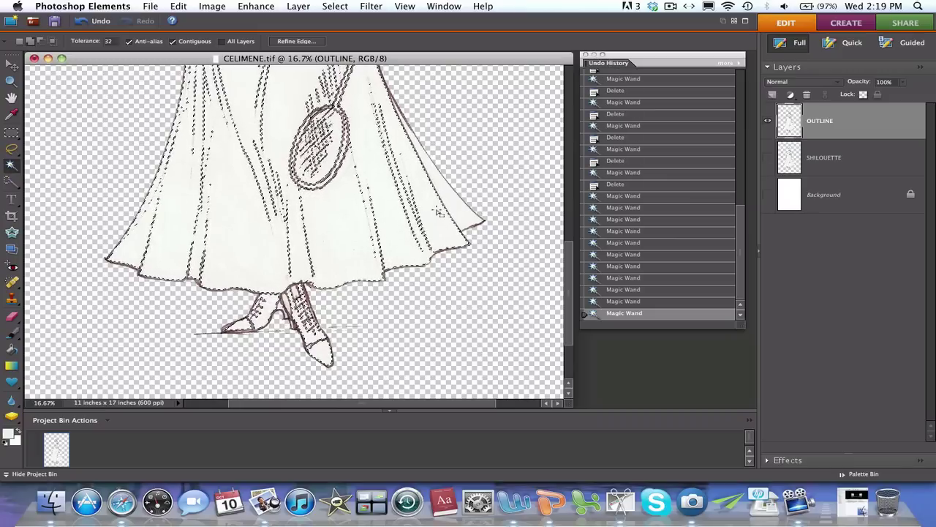
Step: Delete the selected skirt fill and the right hem's white triangle, then deselect with the Rectangular Marquee
key("Delete")
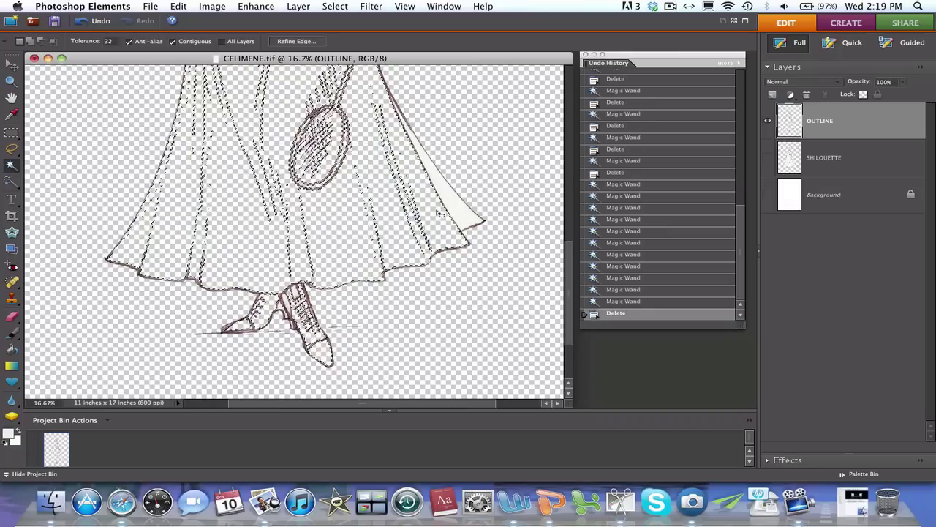
left_click(473, 221)
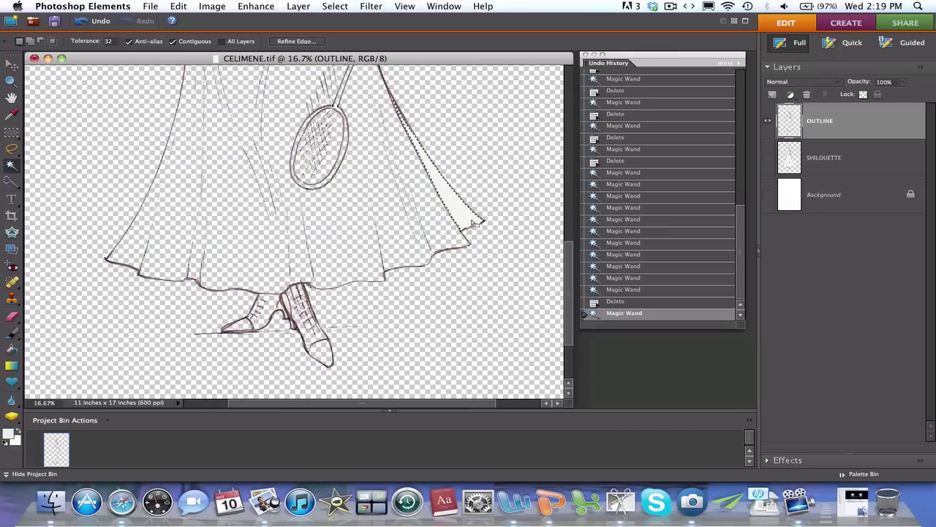
key("Delete")
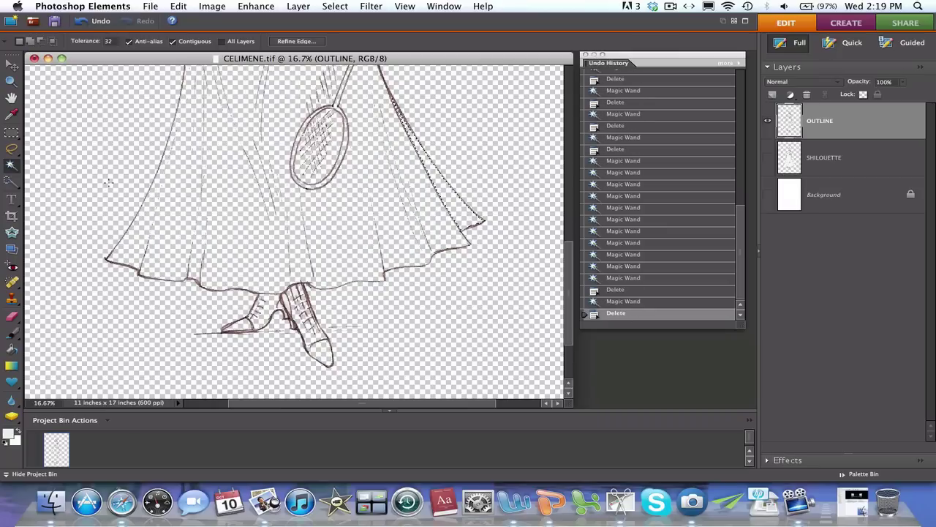
left_click(16, 137)
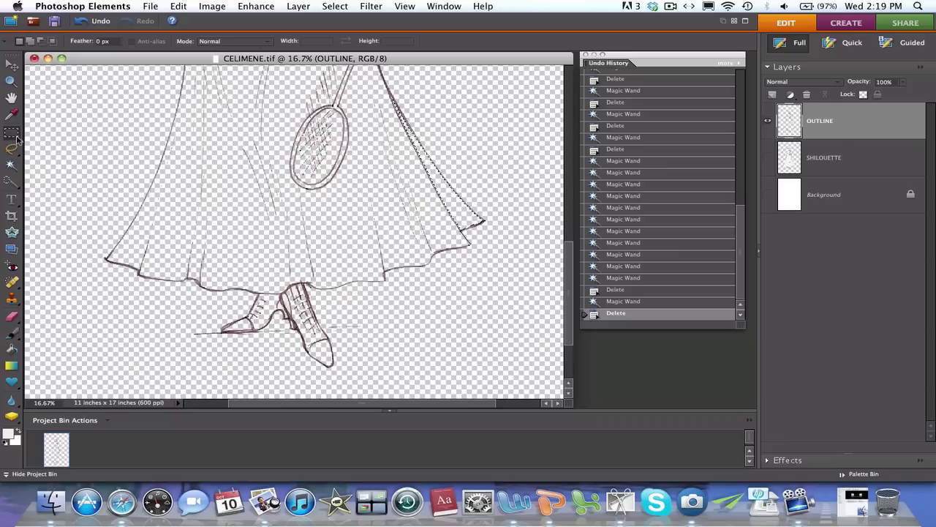
left_click(82, 119)
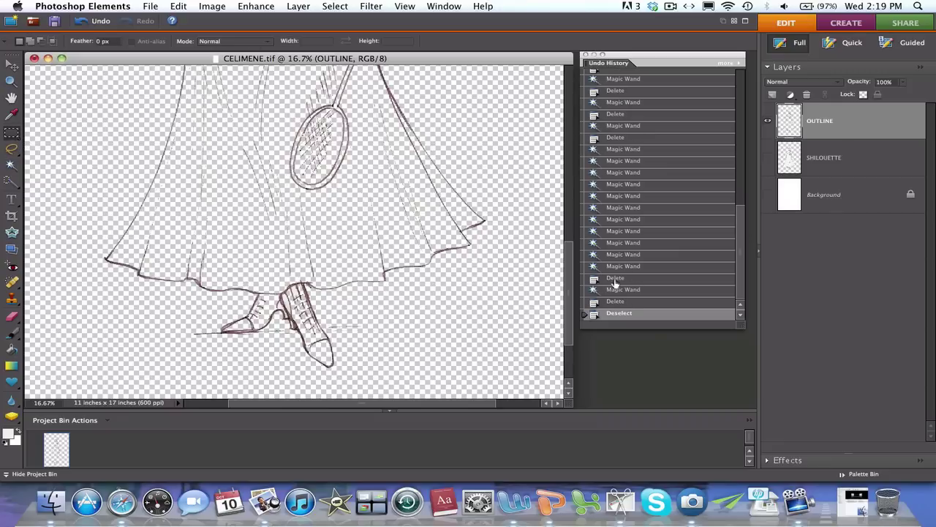
mouse_move(571, 281)
left_mouse_down()
mouse_move(565, 195)
mouse_move(558, 267)
mouse_move(501, 144)
left_mouse_up()
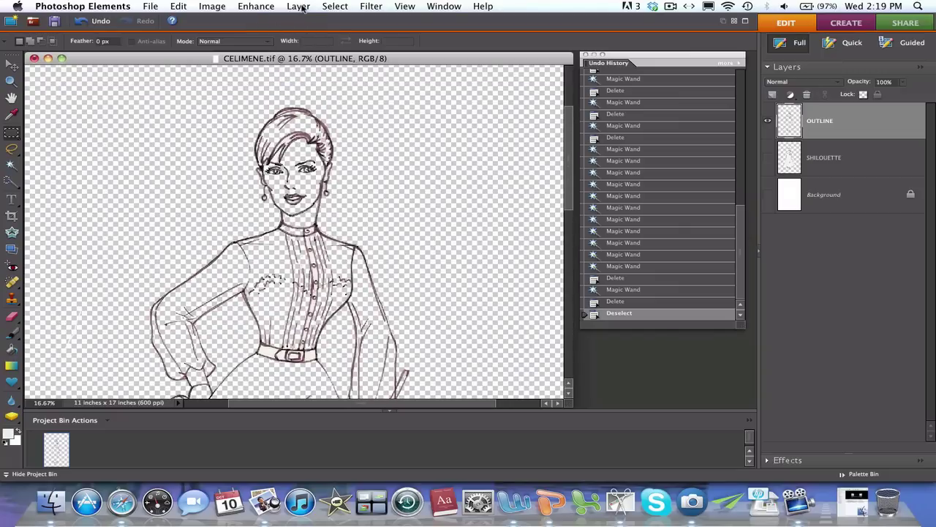
Step: Apply Levels to the OUTLINE layer with white input 231 and midtones 0.64
left_click(224, 7)
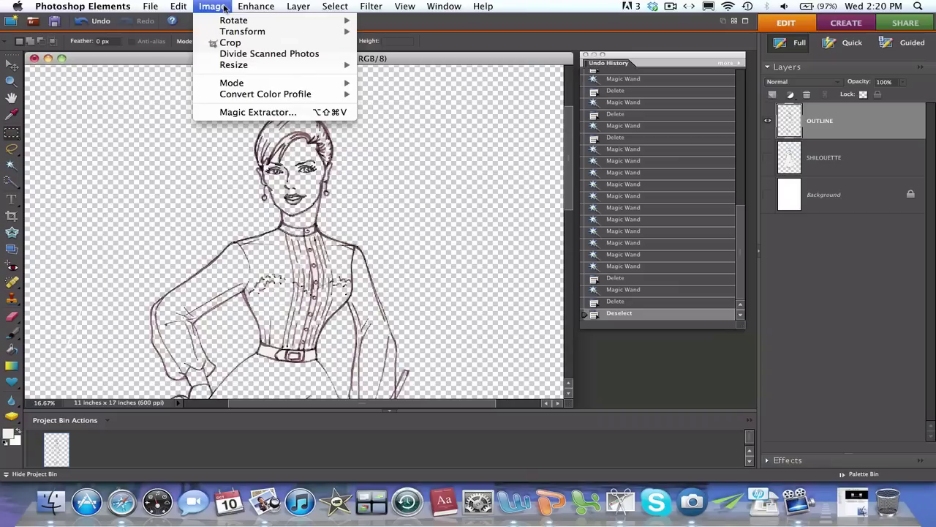
mouse_move(254, 7)
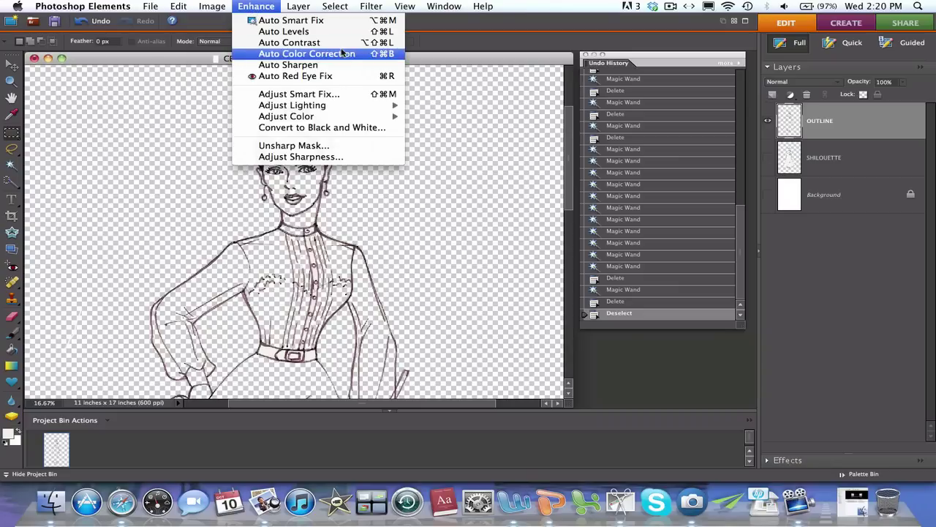
mouse_move(357, 107)
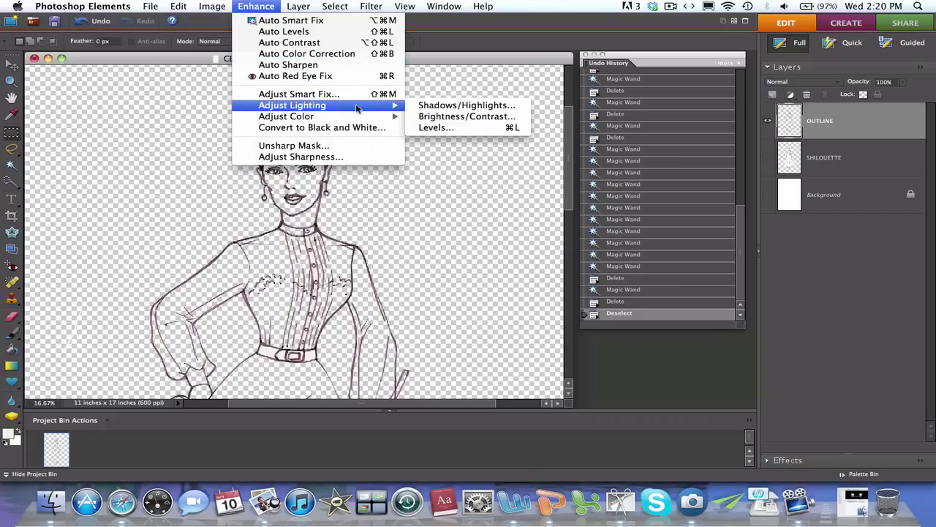
left_click(435, 128)
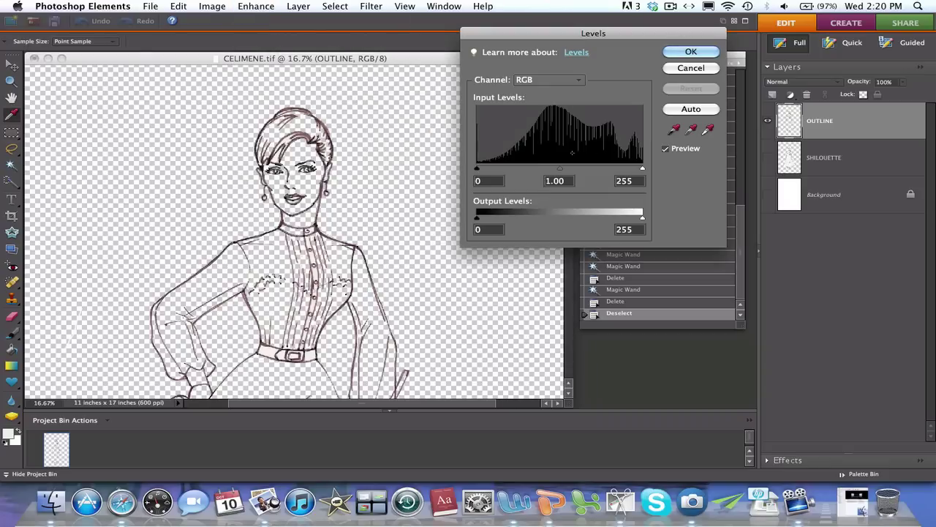
left_click_drag(562, 170, 574, 170)
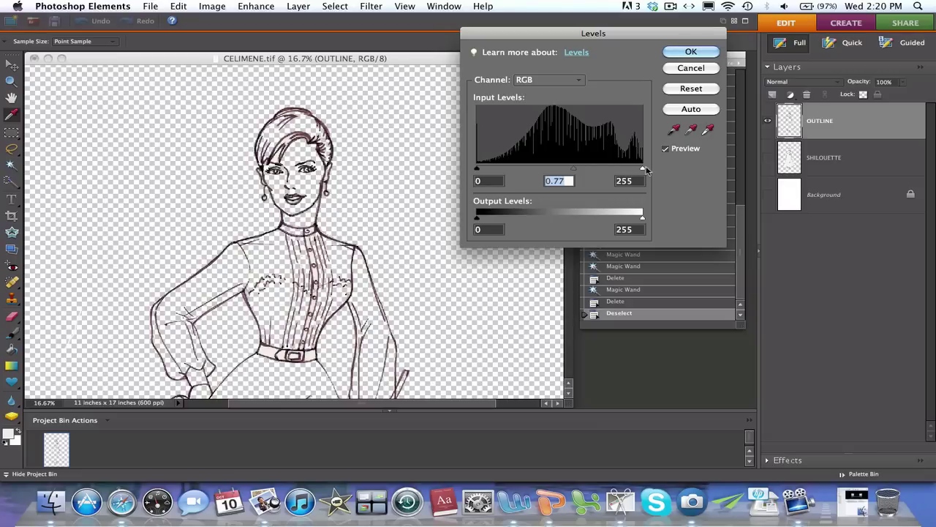
left_click_drag(643, 169, 627, 169)
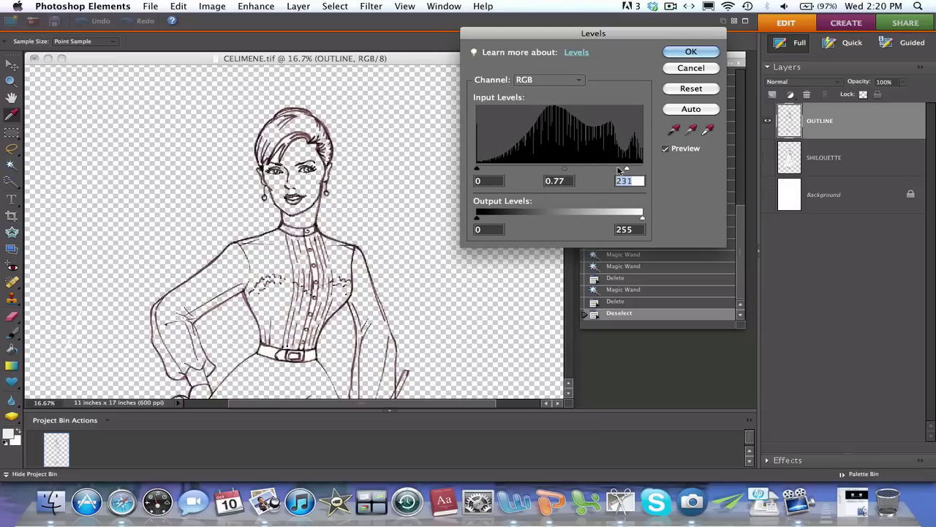
left_click(572, 170)
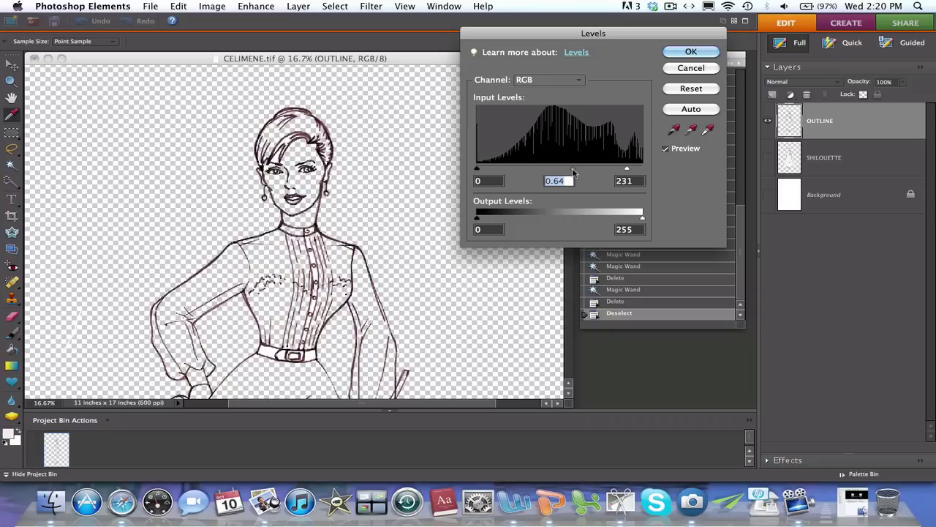
left_click(699, 56)
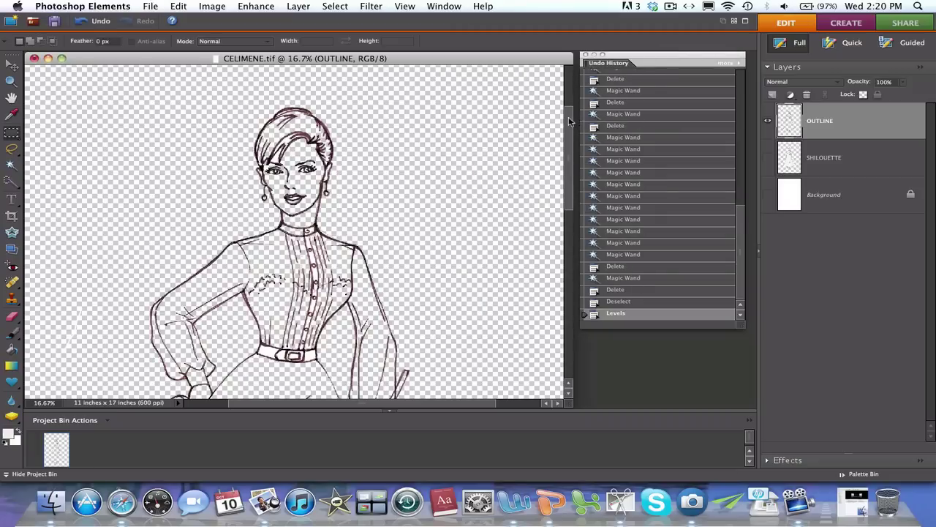
Step: Zoom out to 12.5% and scroll down to show the skirt and lower figure
mouse_move(569, 121)
left_mouse_down()
mouse_move(571, 293)
mouse_move(577, 179)
mouse_move(582, 220)
mouse_move(580, 195)
left_mouse_up()
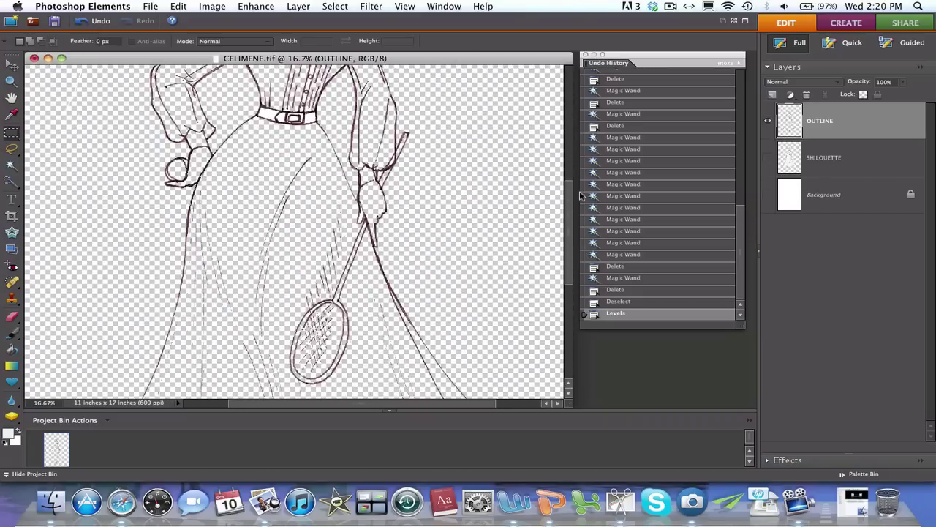
left_click(404, 7)
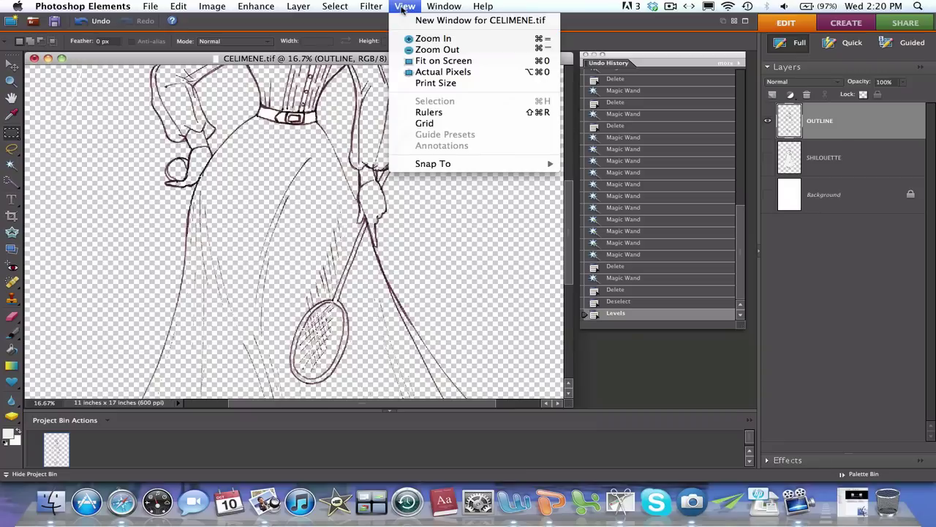
left_click(425, 50)
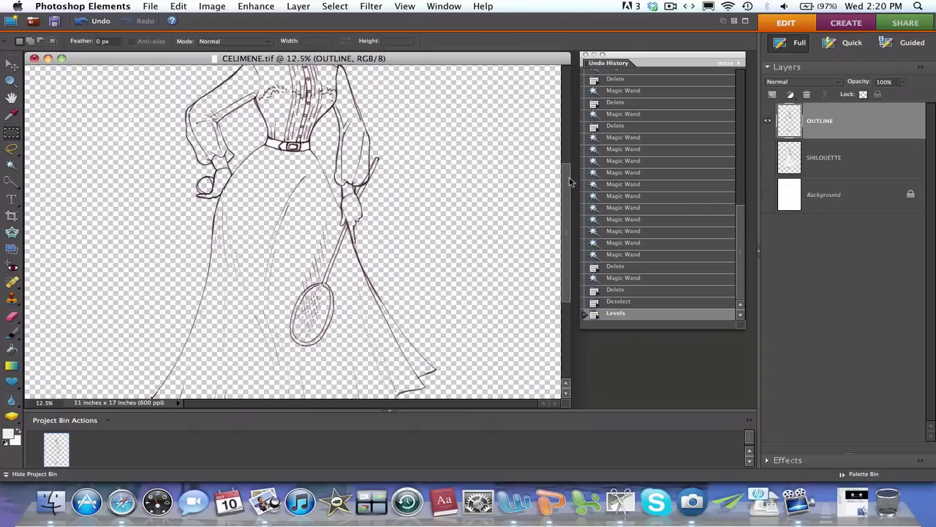
left_click_drag(568, 181, 567, 192)
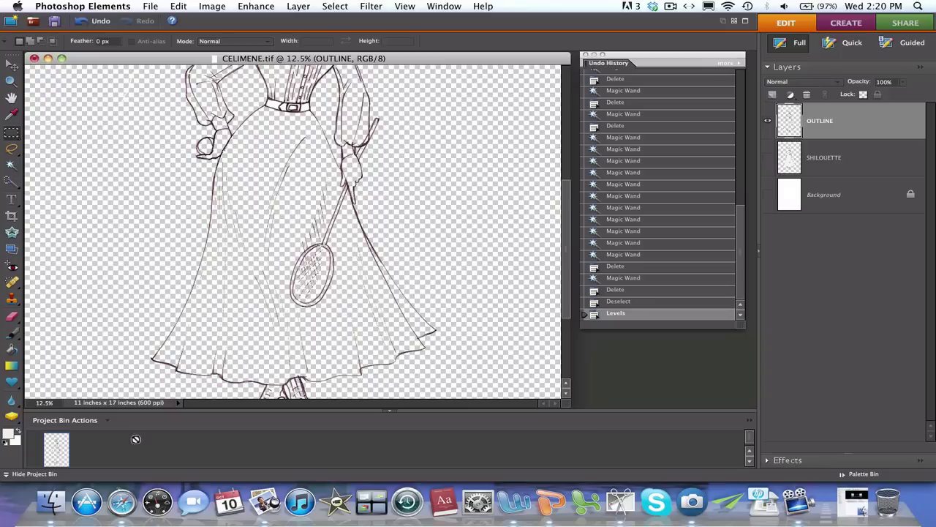
Step: Set the foreground colour to blue #2e79bf
left_click(9, 434)
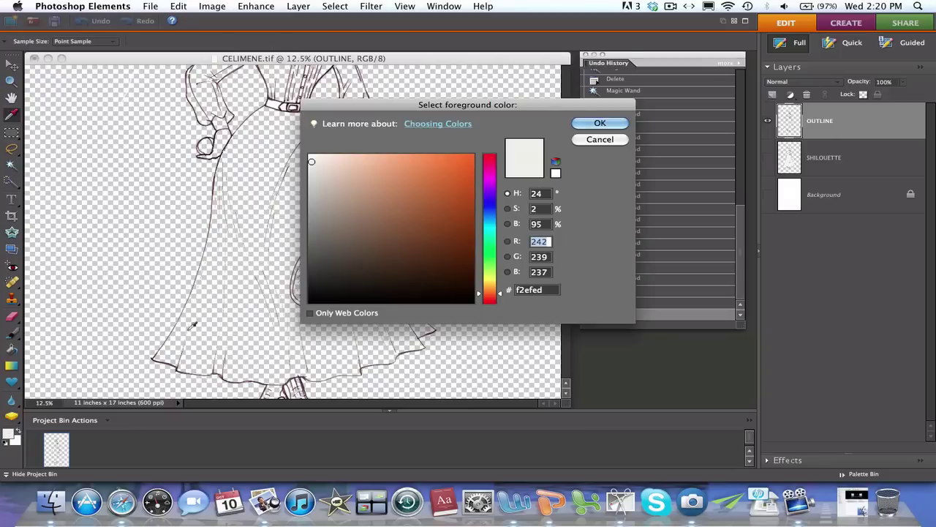
left_click(485, 216)
left_click(435, 190)
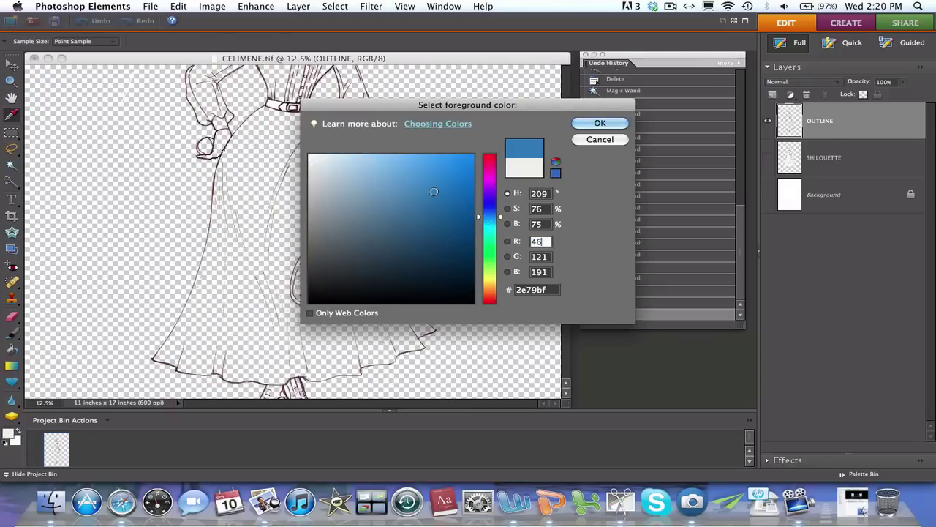
left_click(592, 124)
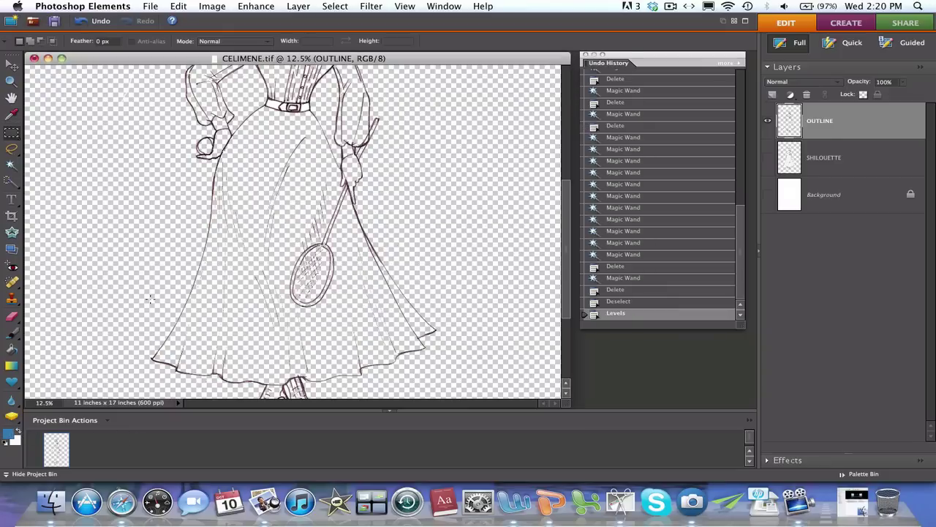
Step: Trial-fill the skirt blue with the Paint Bucket, undo both fills back to Levels, and zoom out
left_click(13, 348)
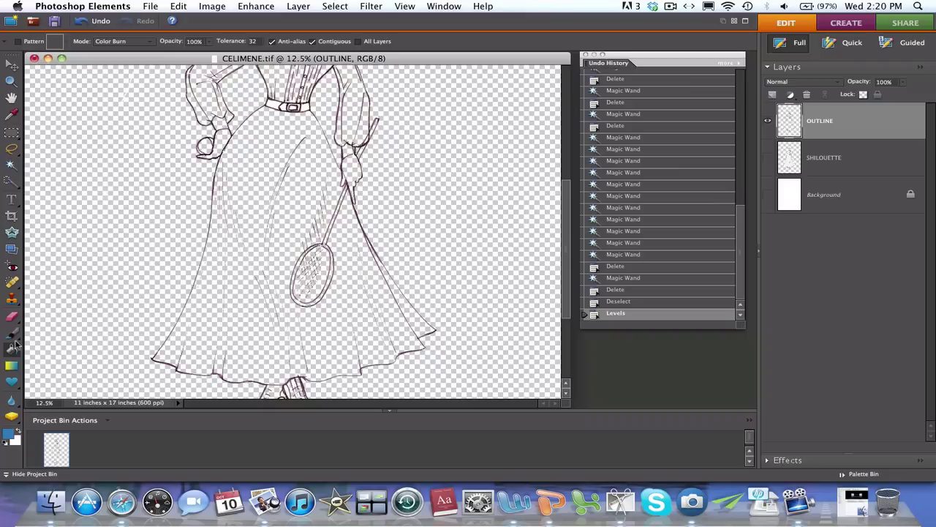
left_click(270, 184)
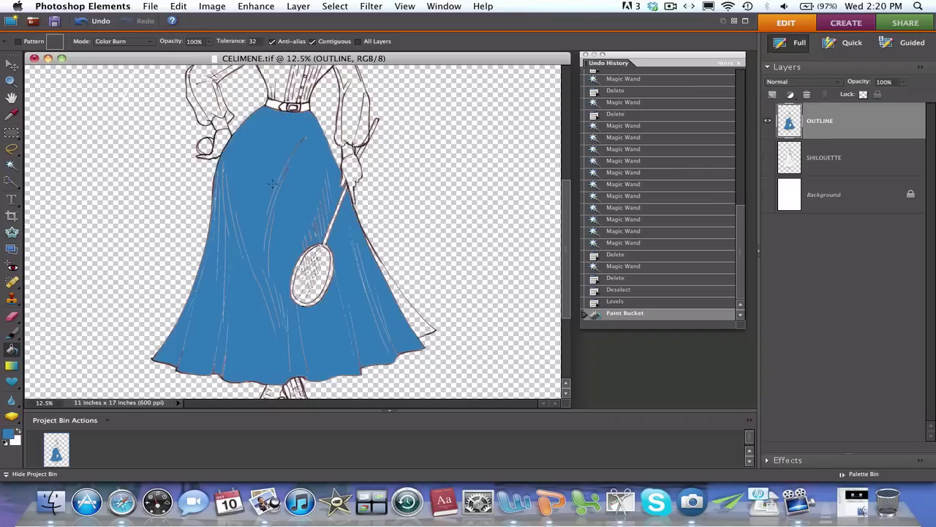
left_click(414, 325)
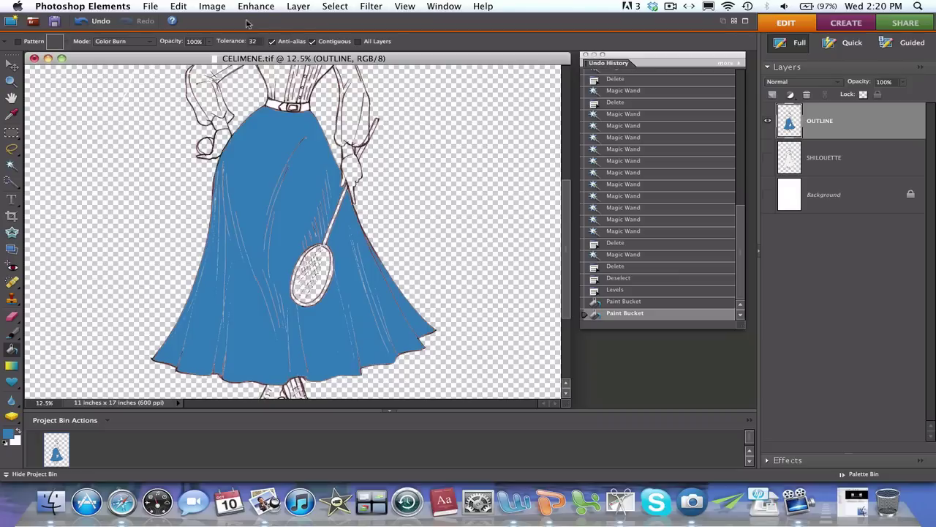
left_click(651, 302)
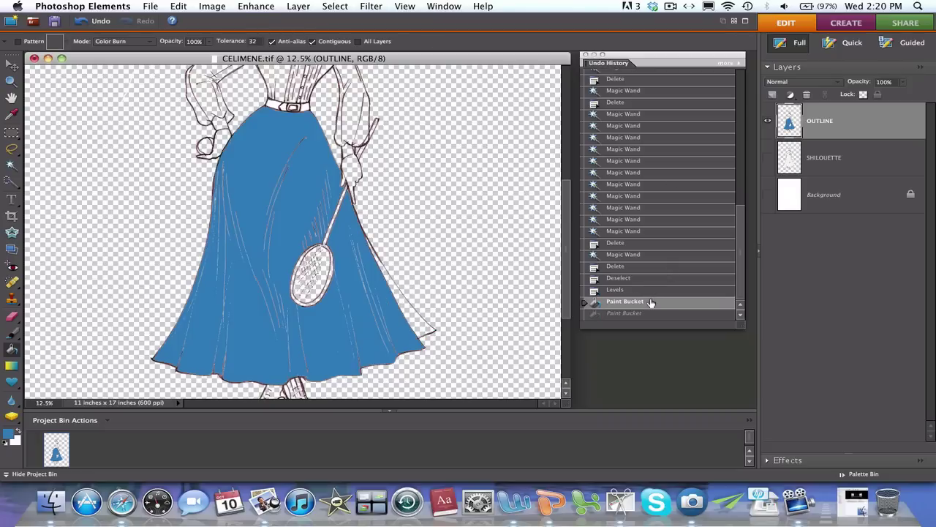
left_click(645, 291)
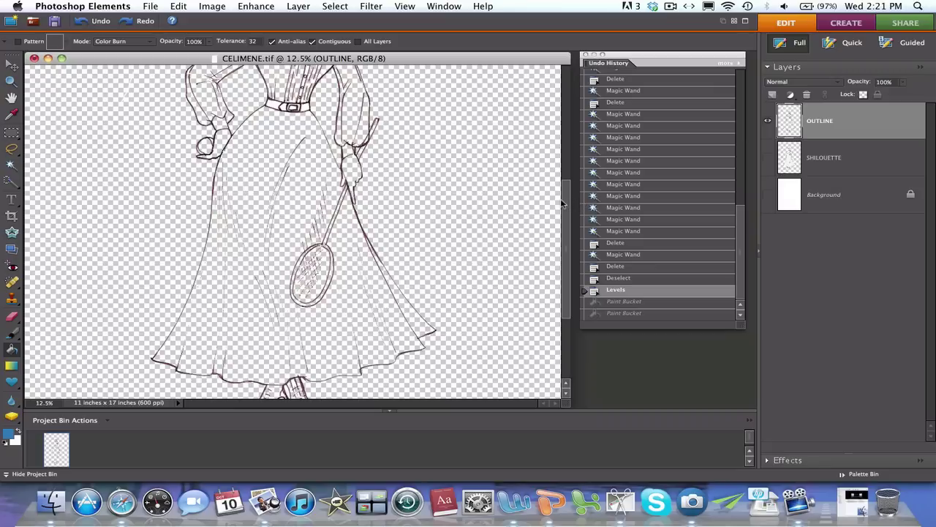
key("super+minus")
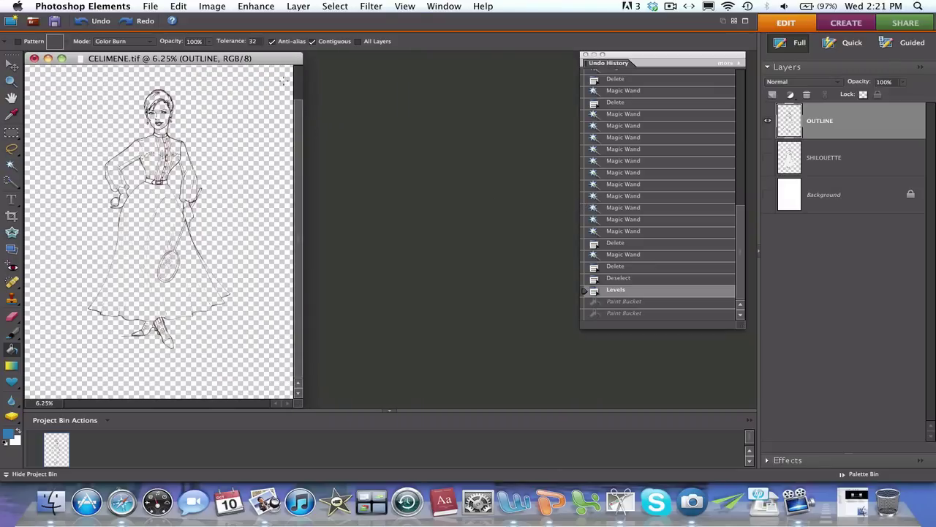
Step: Drag the CELIMENE.tif window by its title bar to the middle of the workspace
left_click_drag(275, 58, 516, 57)
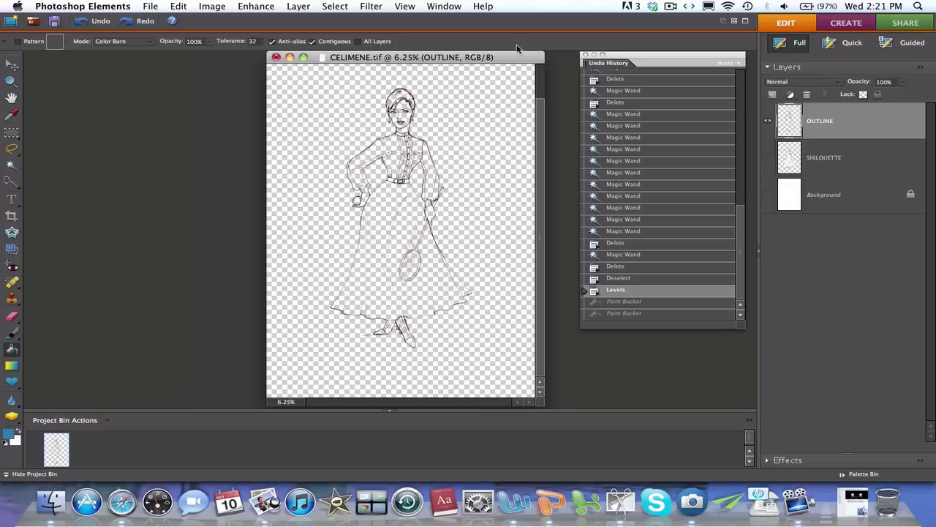
Step: Duplicate OUTLINE as 'Hair & Makeup', then duplicate that as 'Blouse'
right_click(812, 125)
left_click(820, 138)
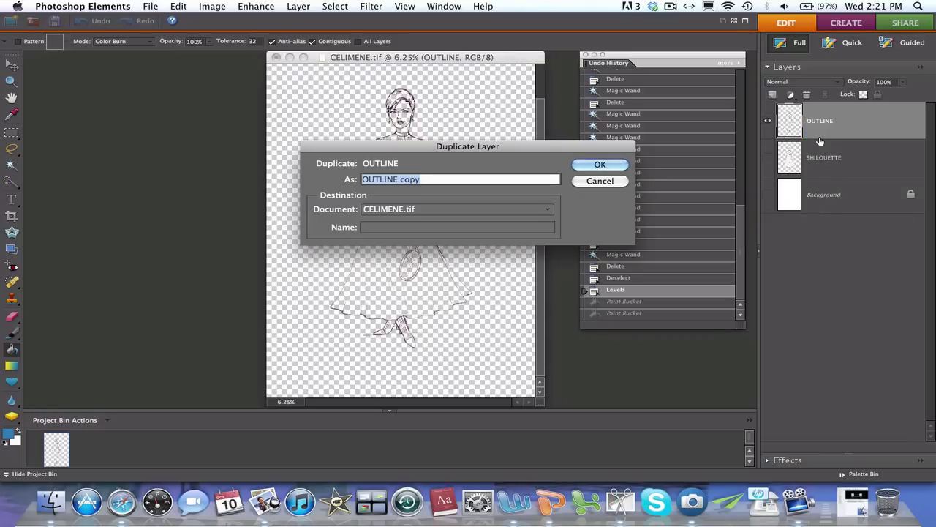
type("Hair")
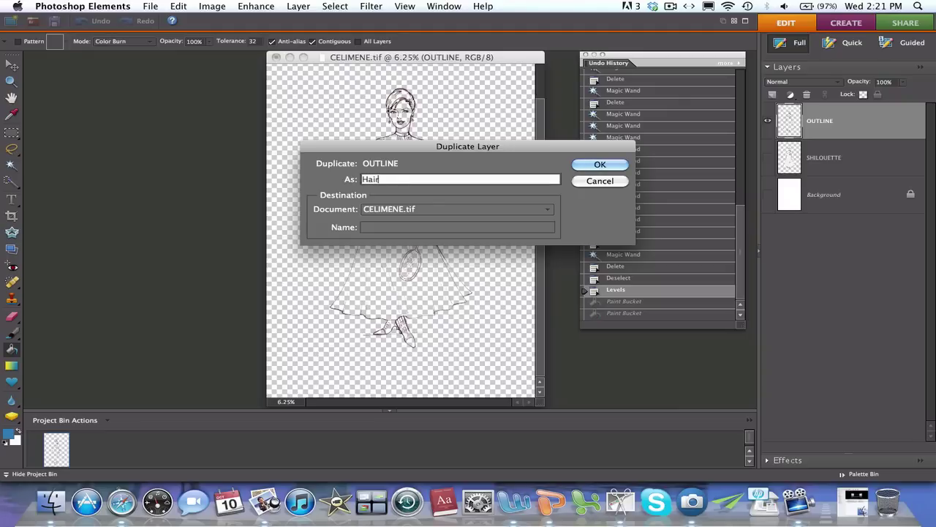
type(" & Makeup")
left_click(614, 165)
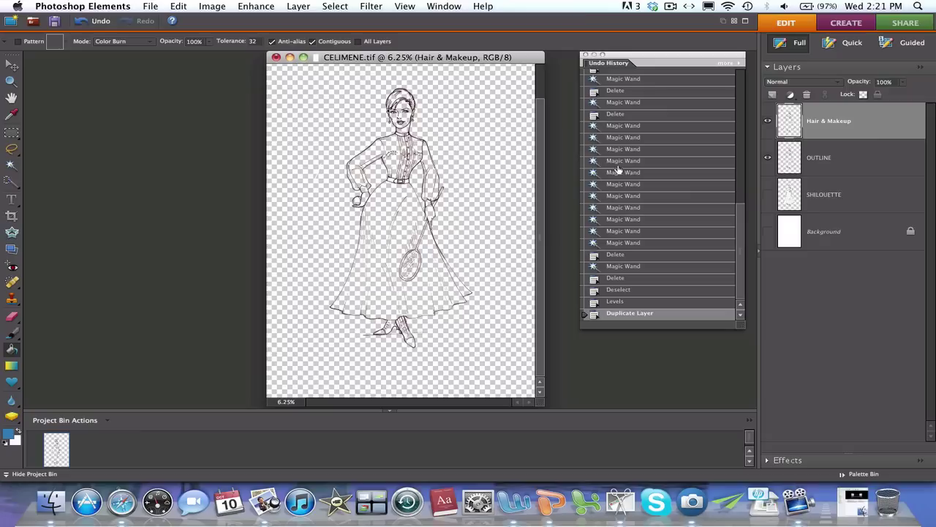
right_click(831, 128)
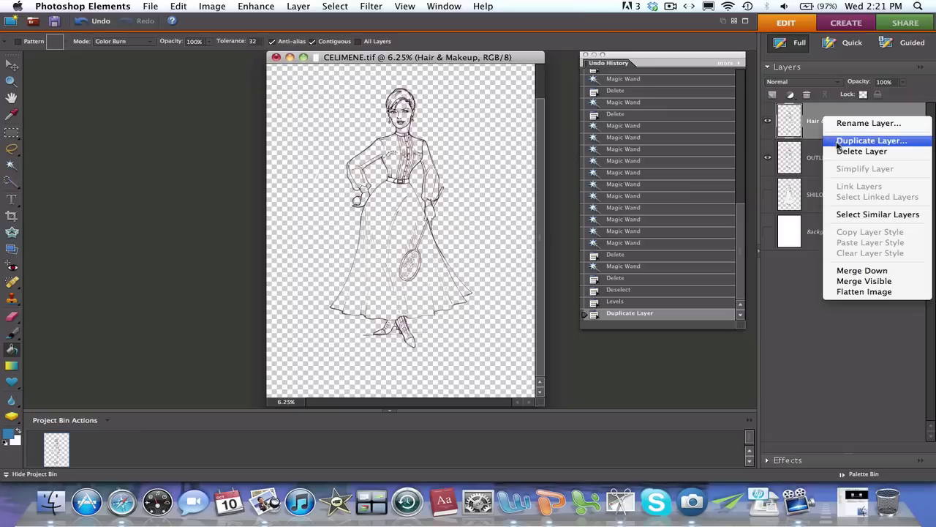
left_click(836, 141)
type("Blouse")
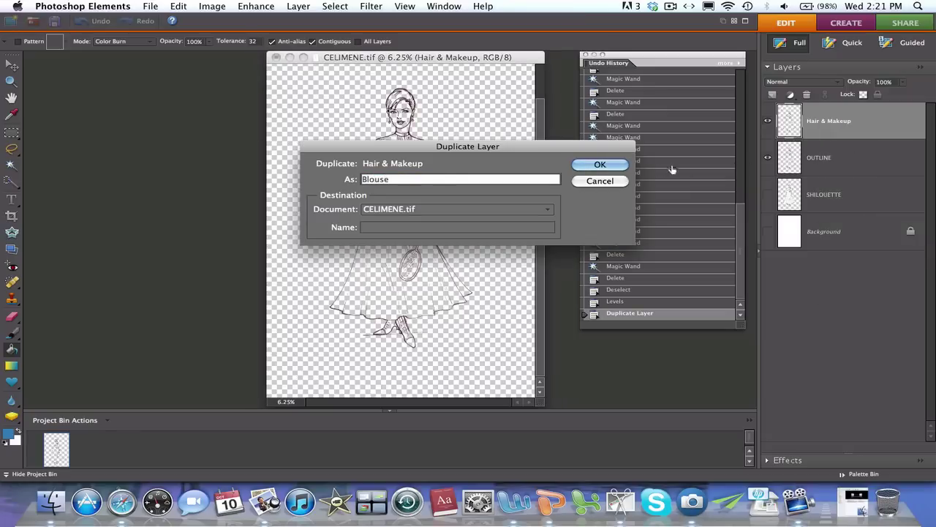
Step: Duplicate Blouse as 'Skirt', then duplicate Skirt as 'Boots'
right_click(858, 131)
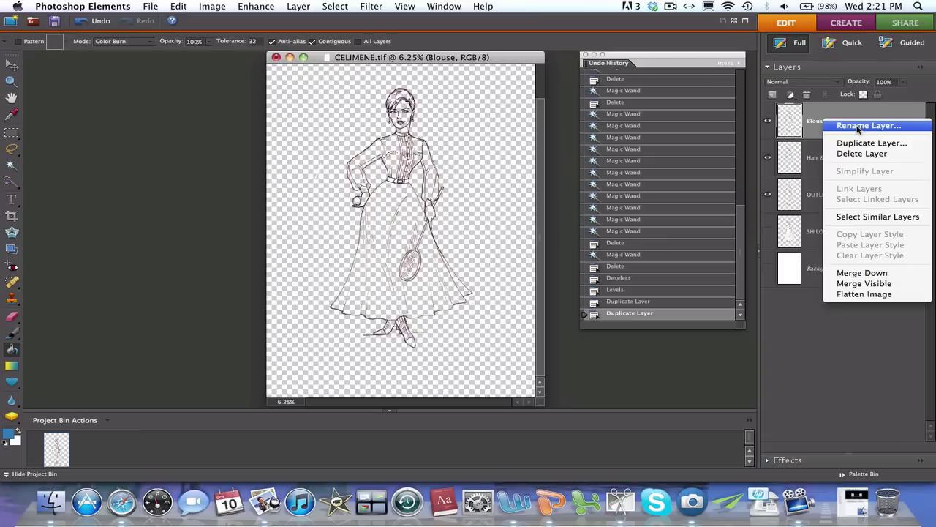
left_click(871, 143)
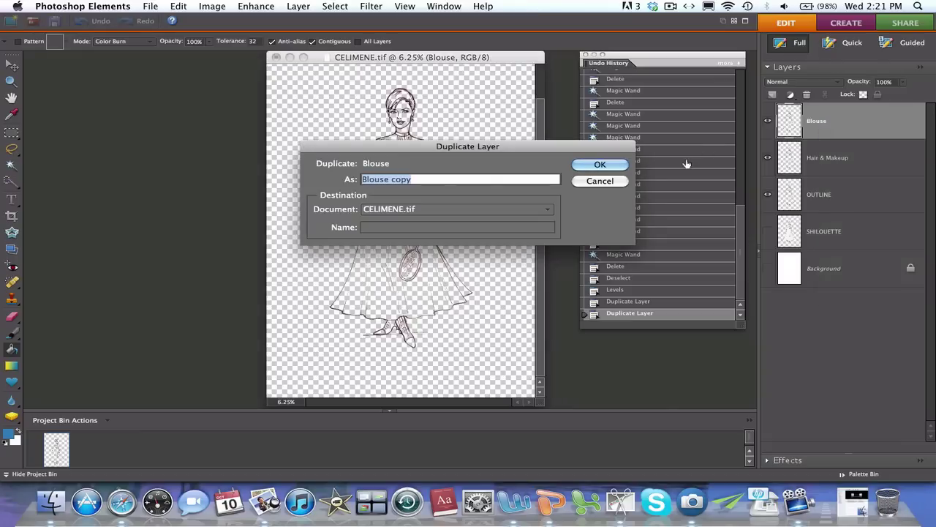
type("Skirt")
left_click(627, 165)
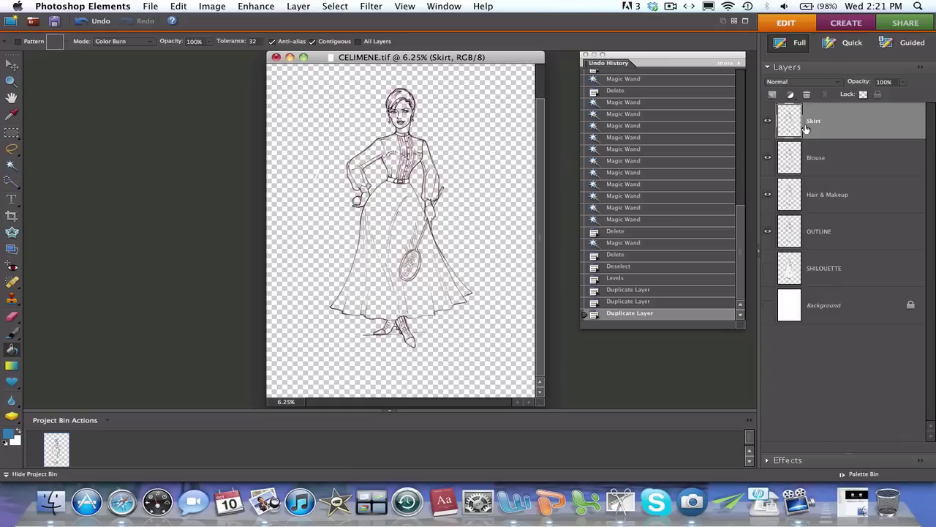
right_click(831, 126)
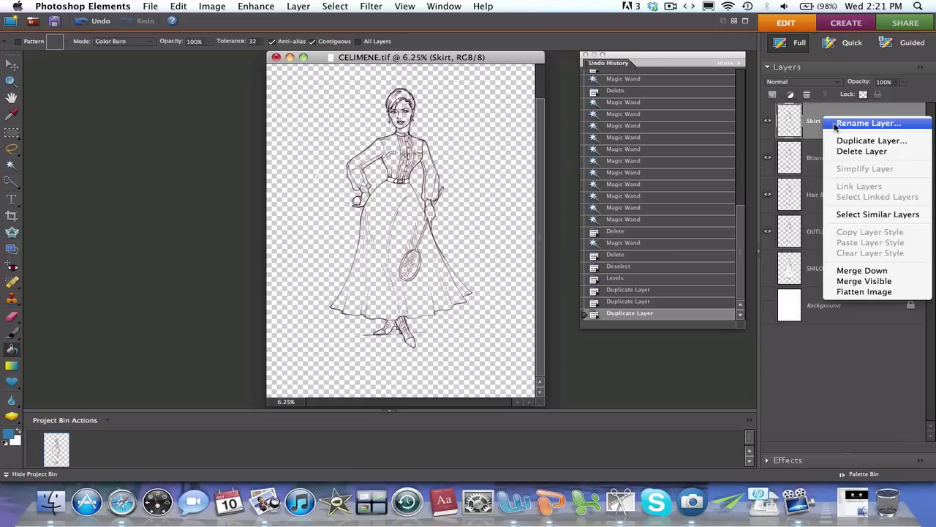
left_click(838, 140)
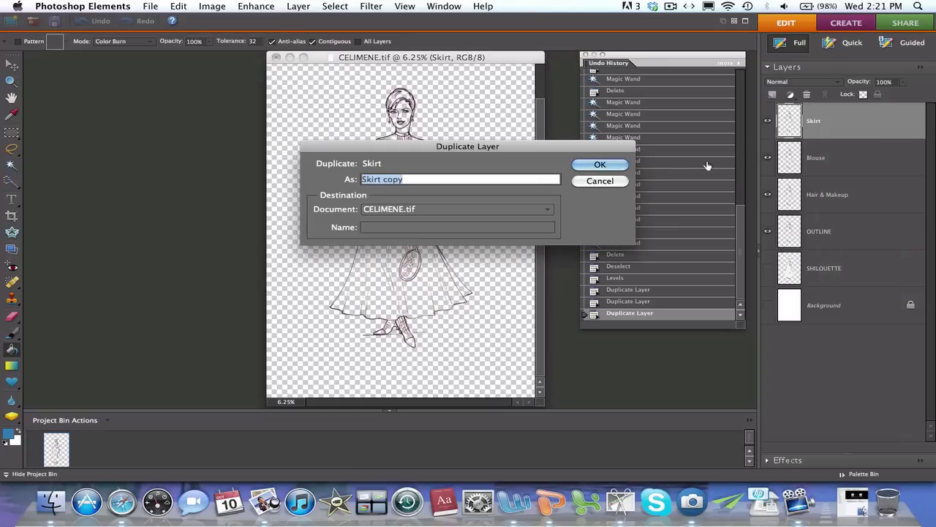
type("Boots")
left_click(600, 165)
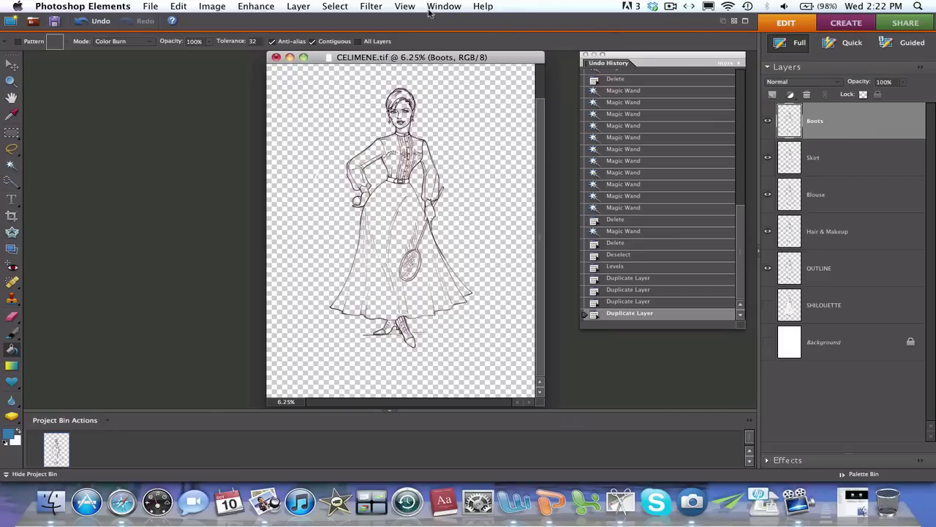
Step: Duplicate the Boots layer from the Layer menu as a new top layer named 'Belt'
left_click(307, 8)
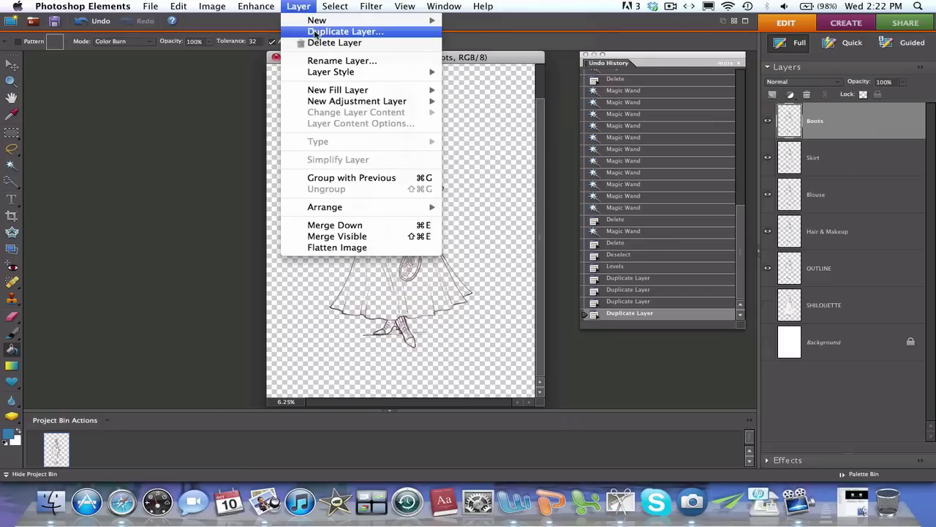
left_click(314, 31)
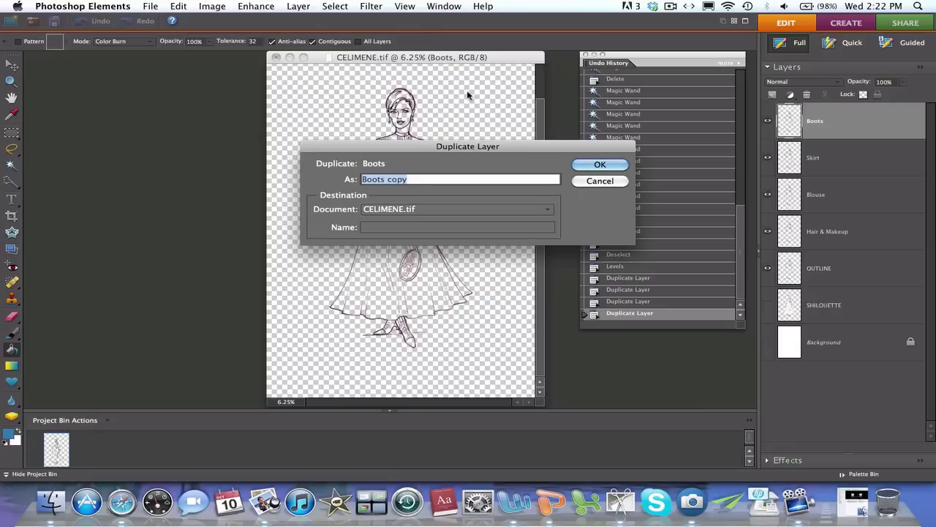
type("Belt")
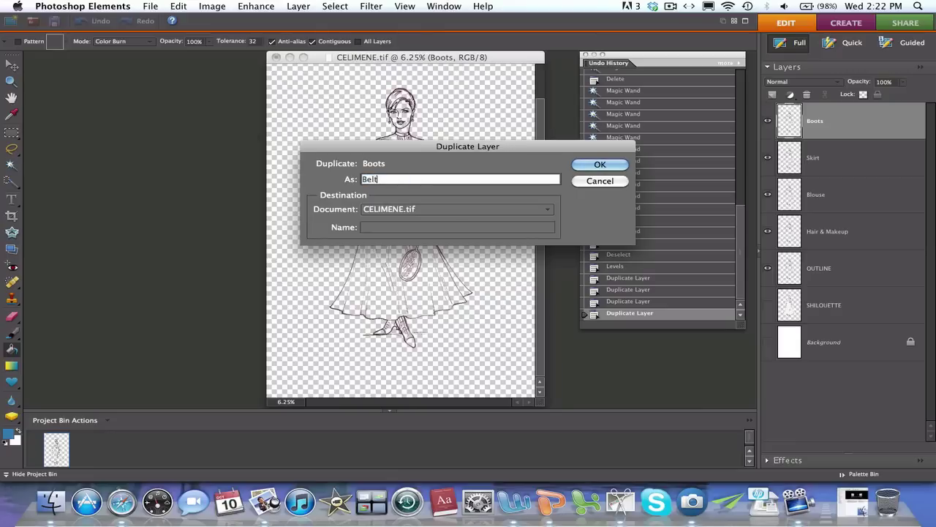
left_click(596, 165)
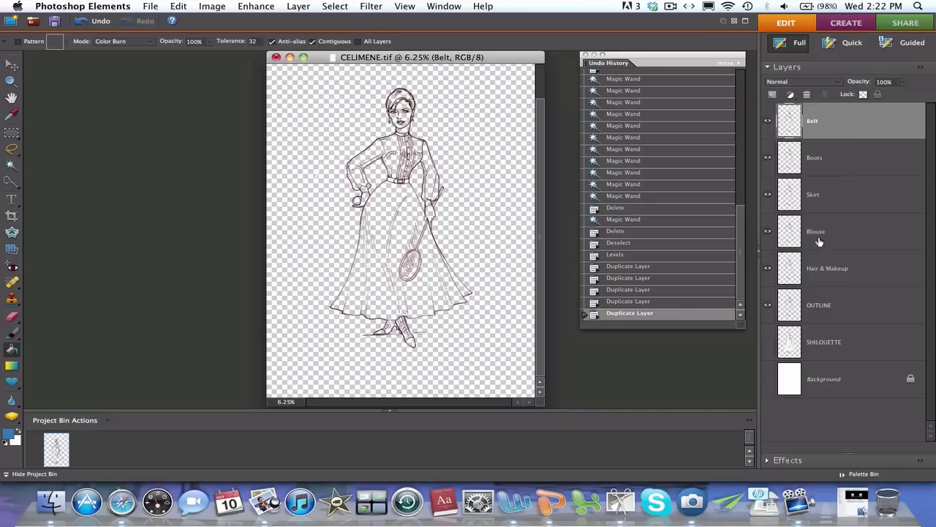
Step: Turn on visibility for the SHILOUETTE and Background layers so the figure shows white on white
left_click(768, 342)
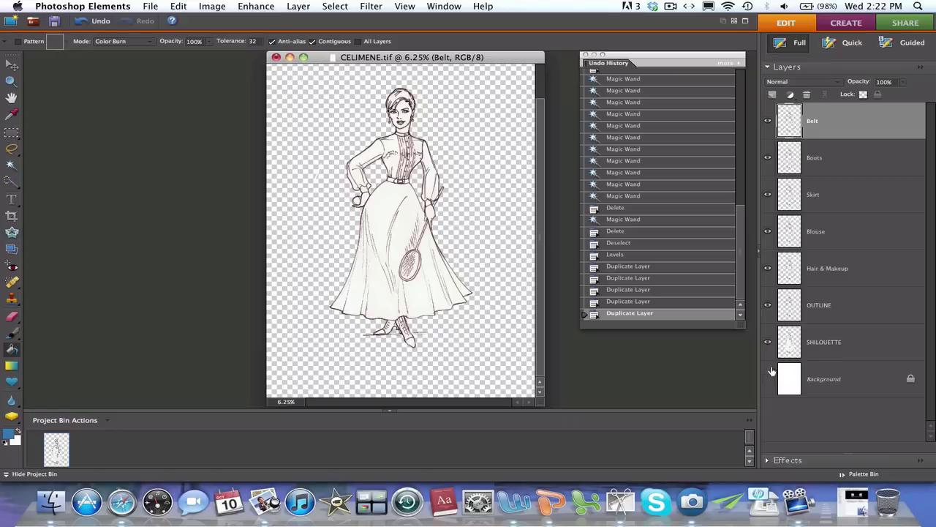
left_click(770, 376)
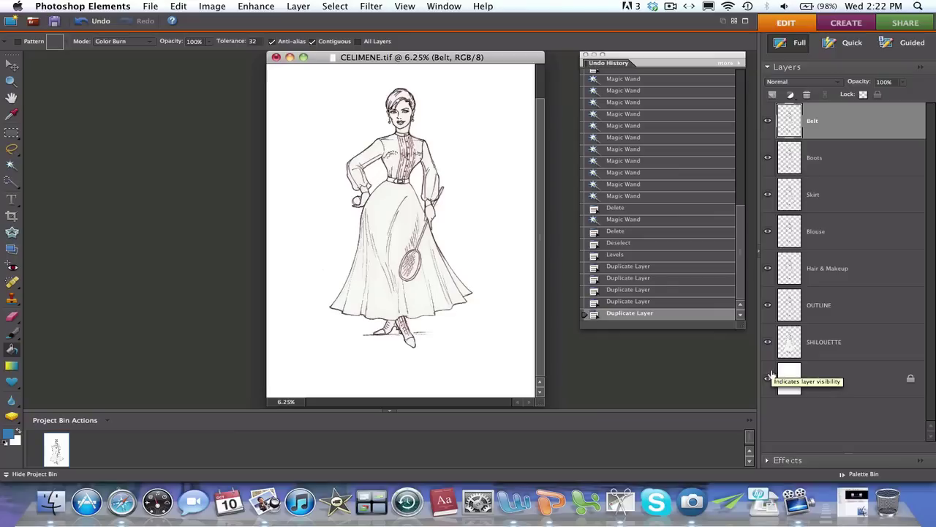